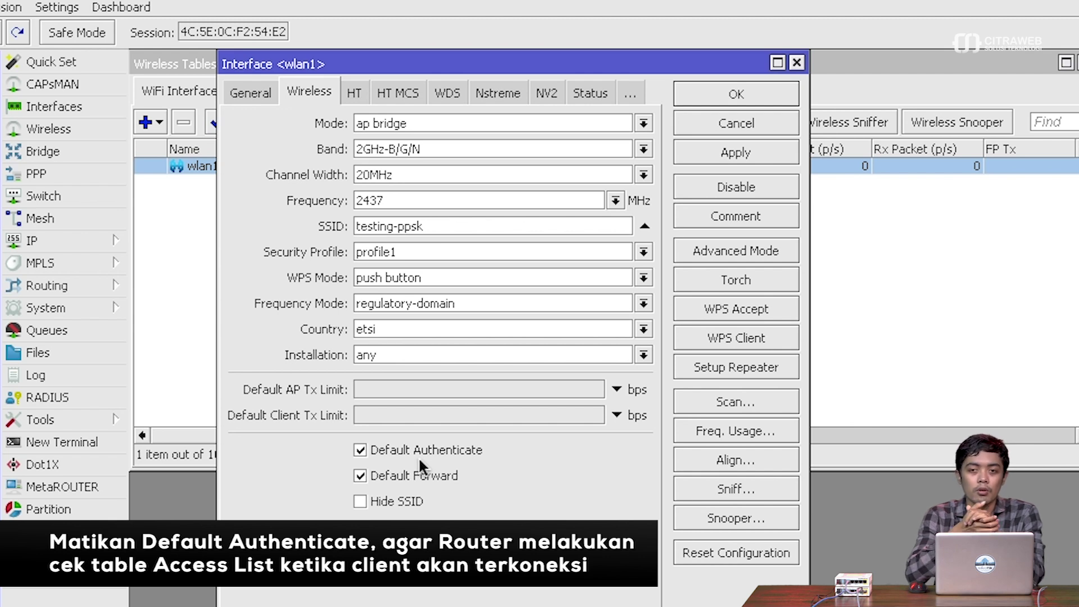
- Untick Default Authenticate on wlan1, save it, and show the empty wireless Access List
click(419, 460)
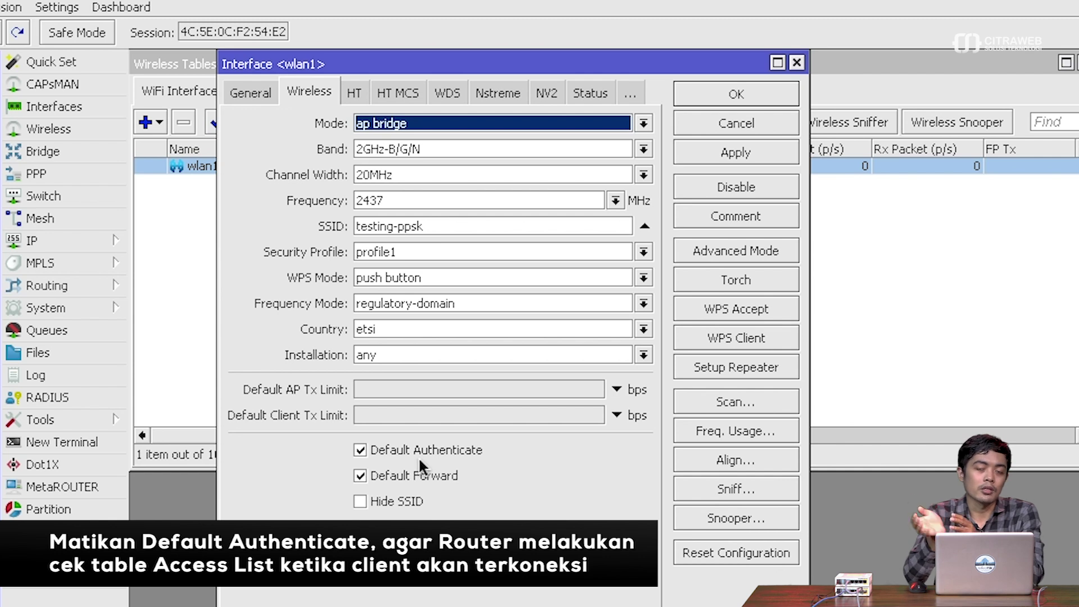
click(361, 450)
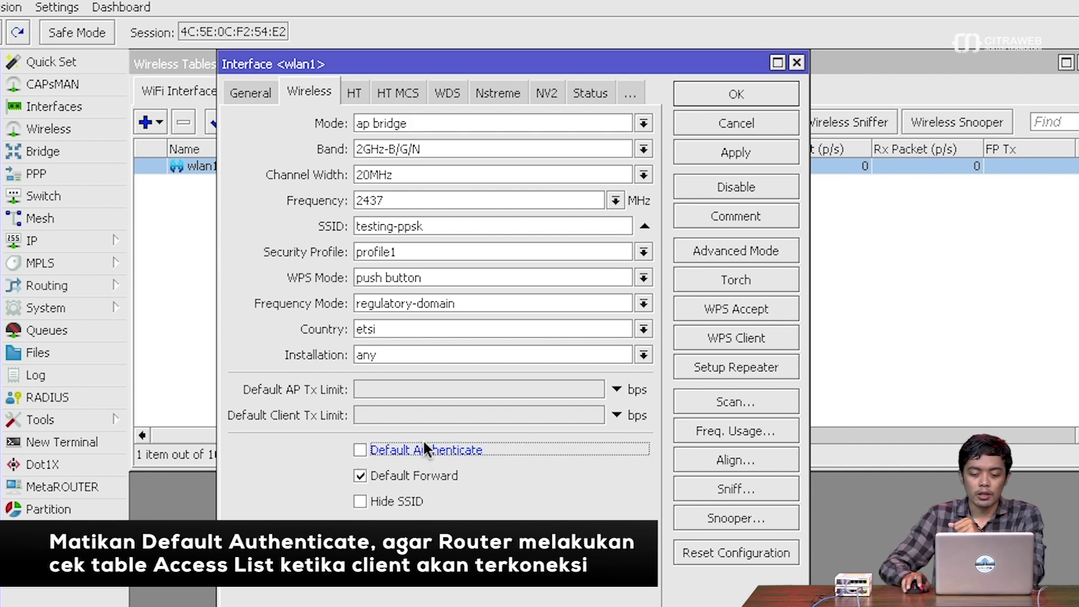
click(721, 152)
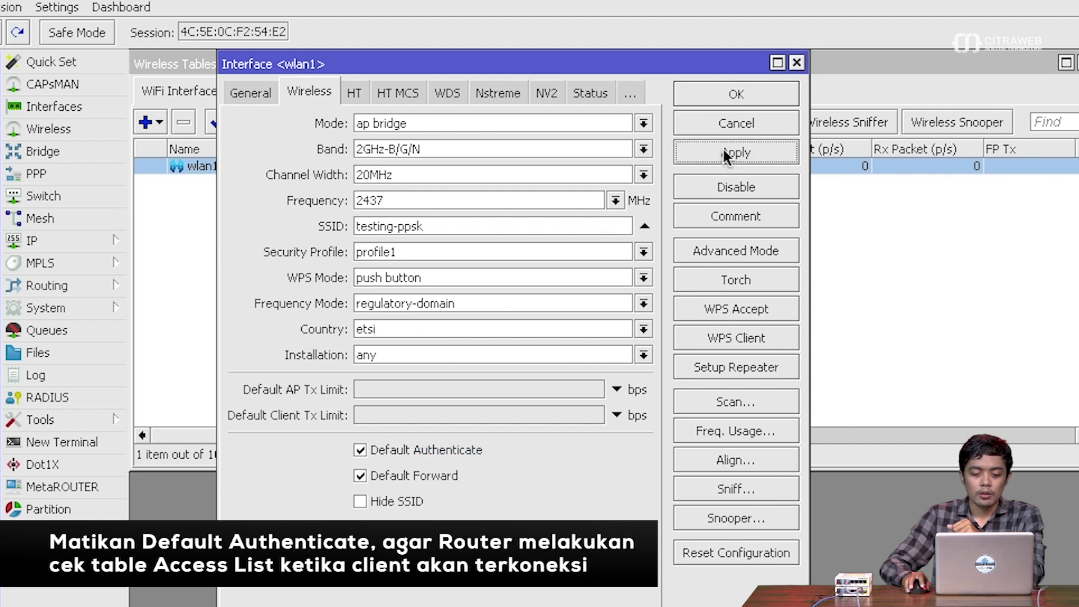
click(714, 89)
click(529, 256)
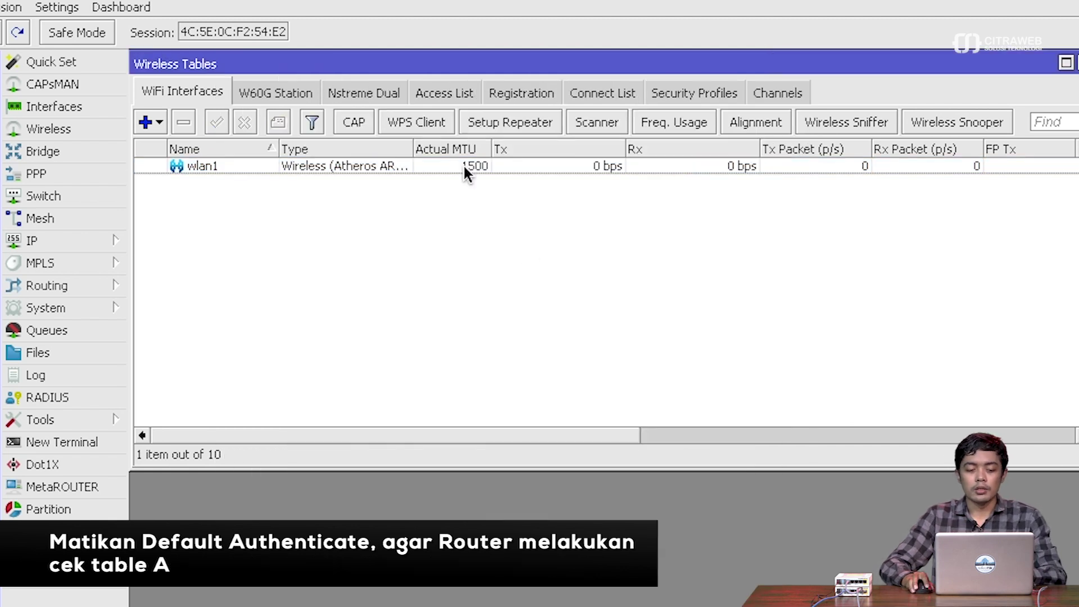
click(444, 90)
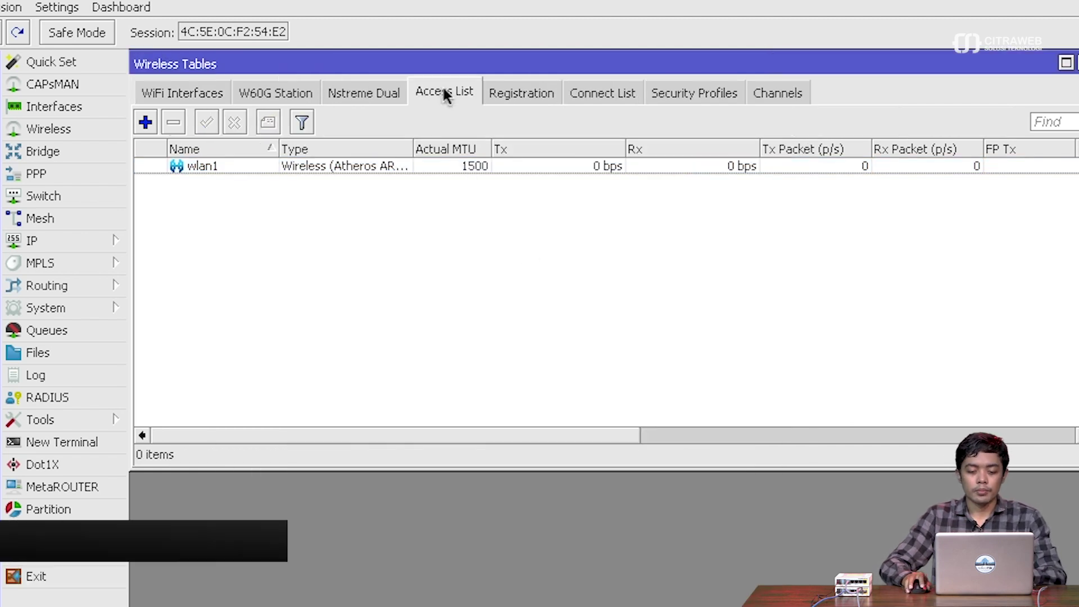
click(147, 122)
drag(662, 71, 648, 186)
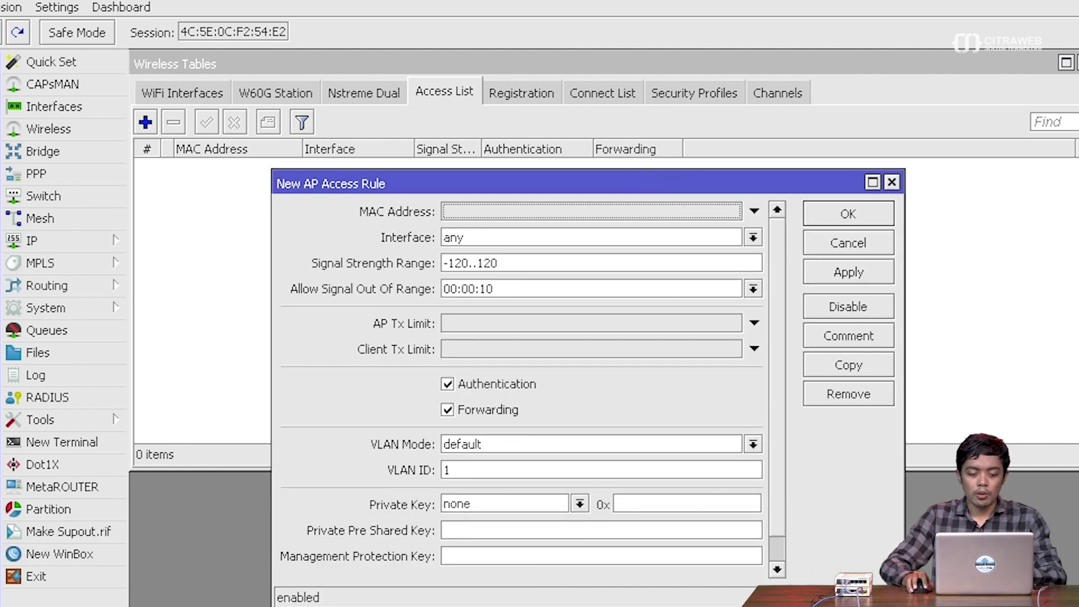
key(super+Tab)
double_click(175, 122)
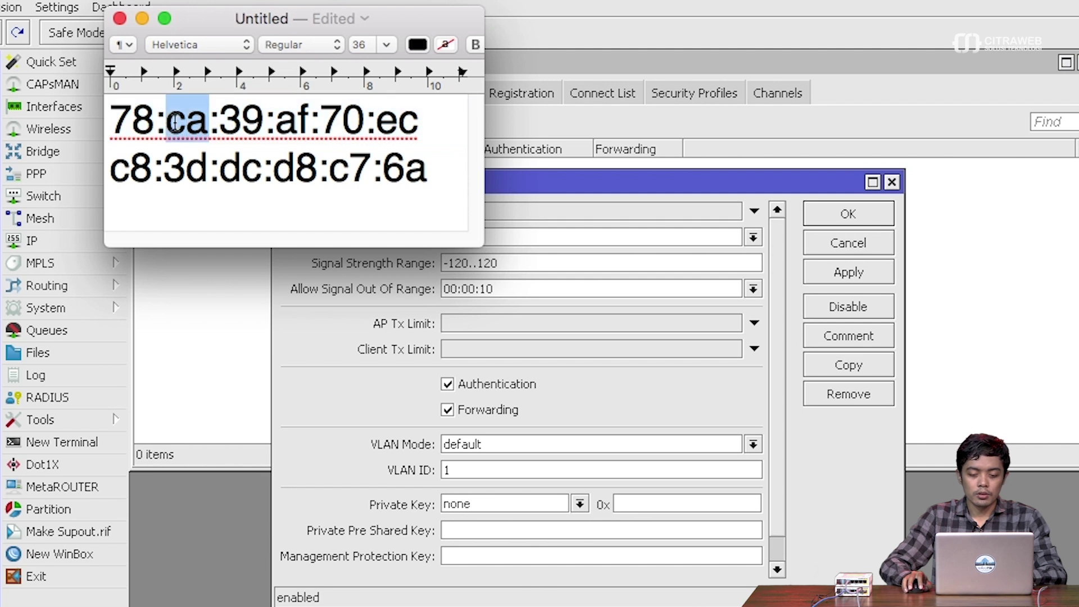
triple_click(176, 123)
key(super+c)
click(531, 210)
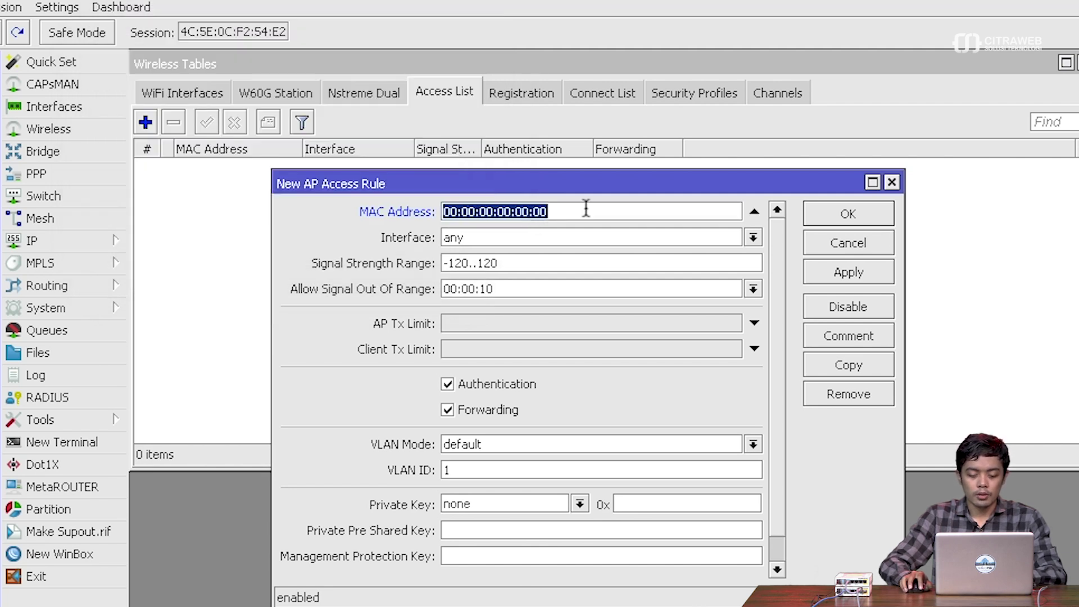
key(super+v)
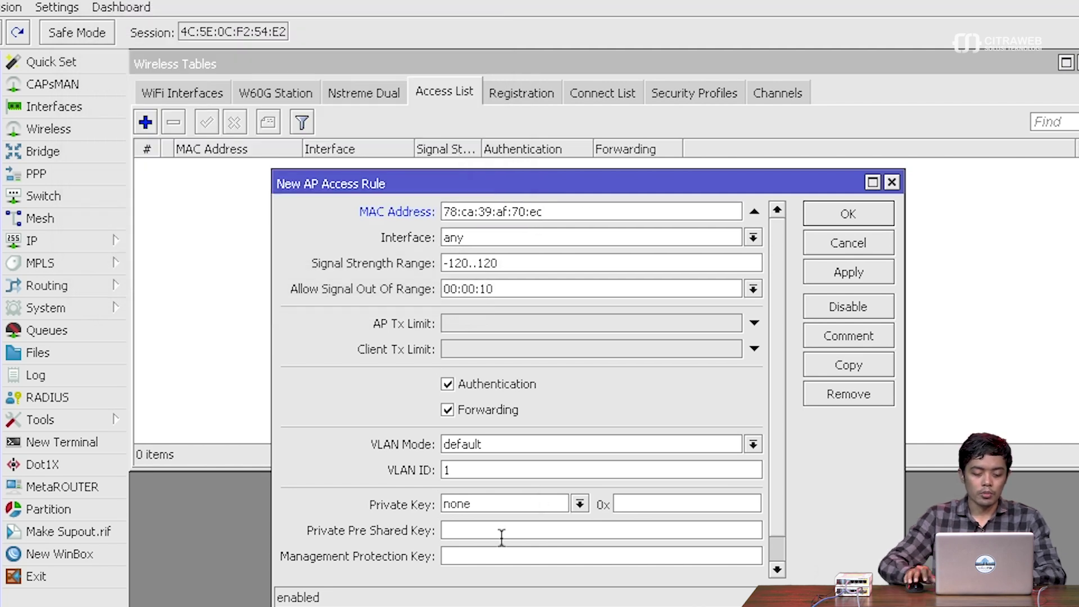
click(502, 537)
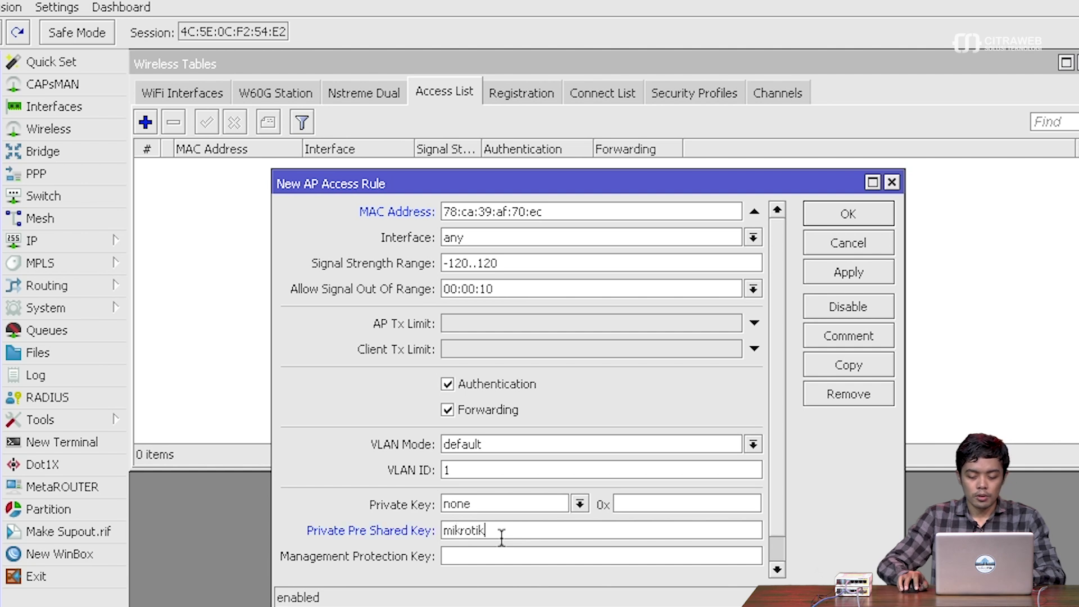
click(849, 272)
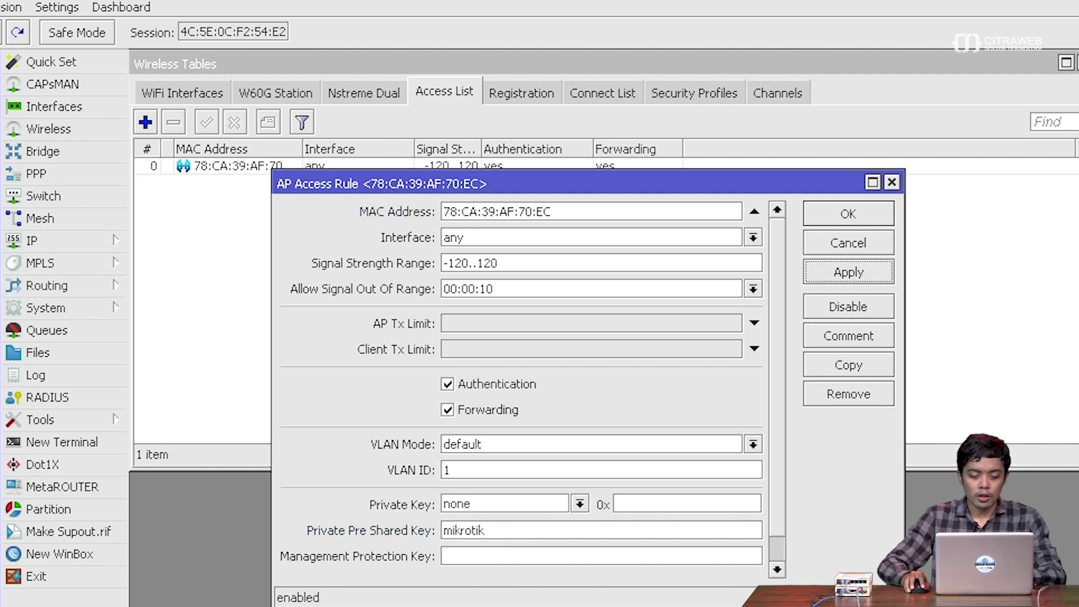
- Duplicate the rule for MAC C8:3D:DC:D8:C7:6A with a different private pre-shared key
key(super+Tab)
triple_click(270, 167)
key(super+c)
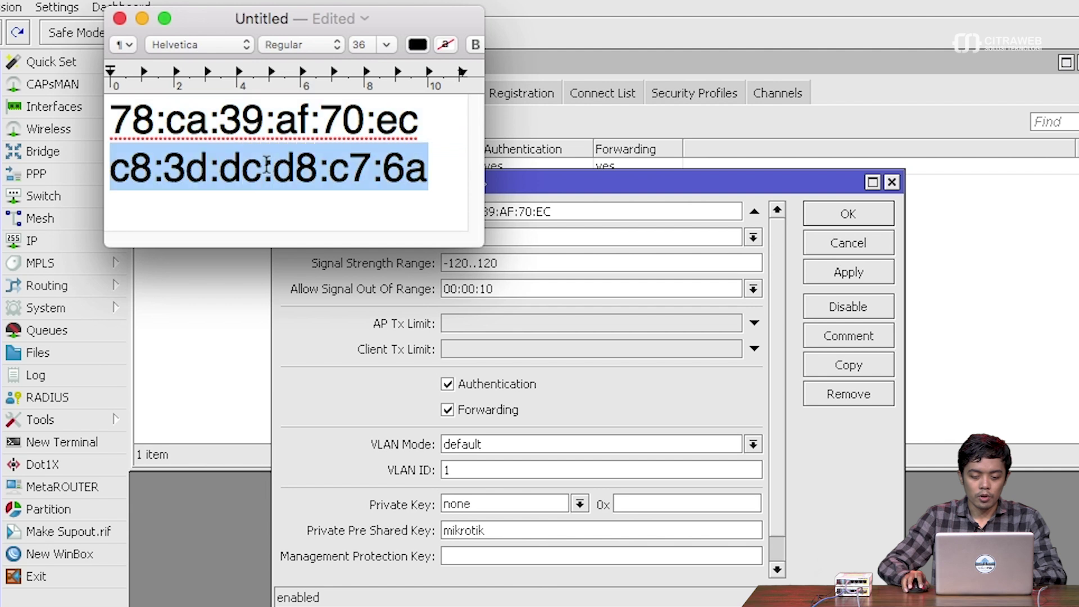
click(848, 365)
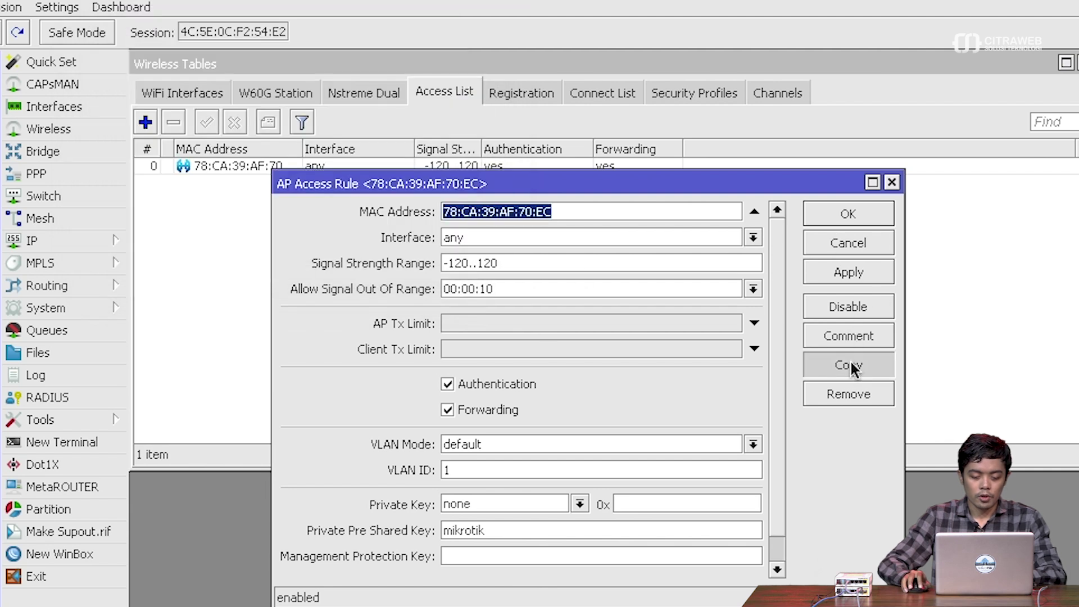
key(super+v)
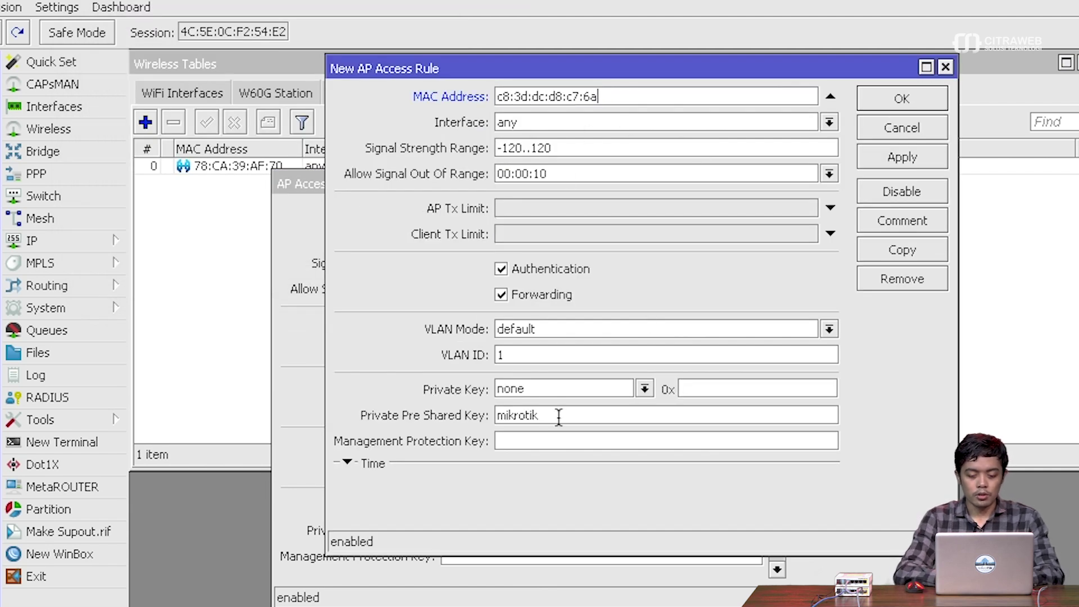
double_click(558, 416)
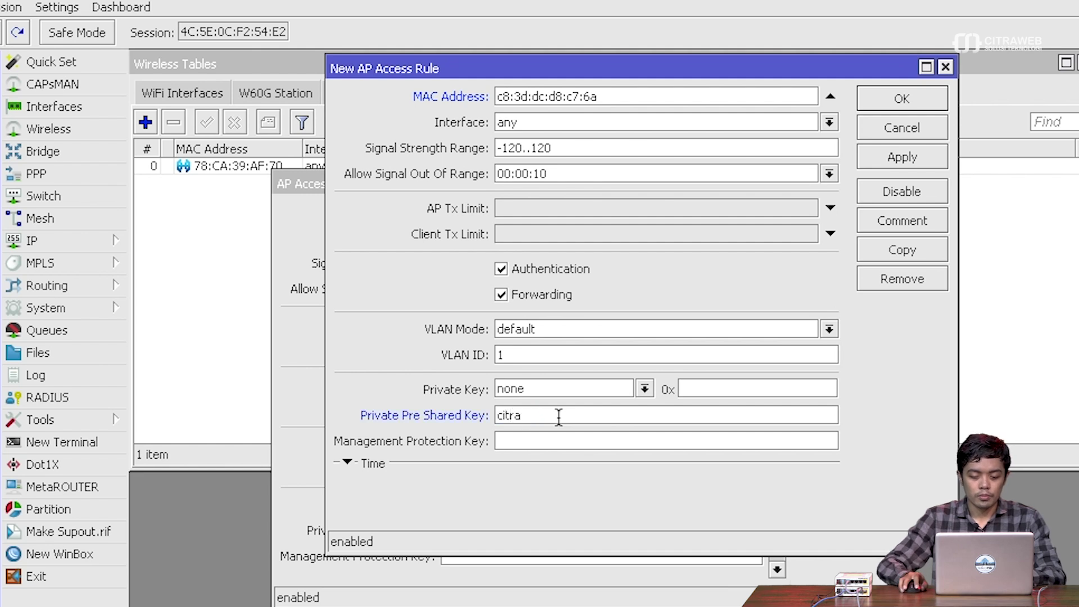
key(Return)
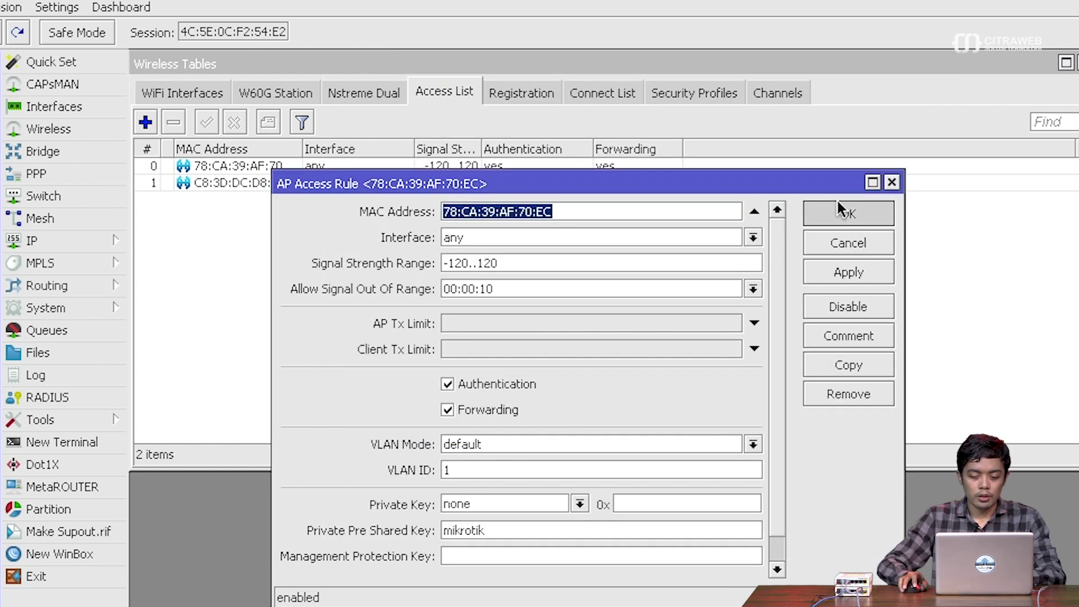
click(838, 203)
click(1076, 149)
click(1077, 238)
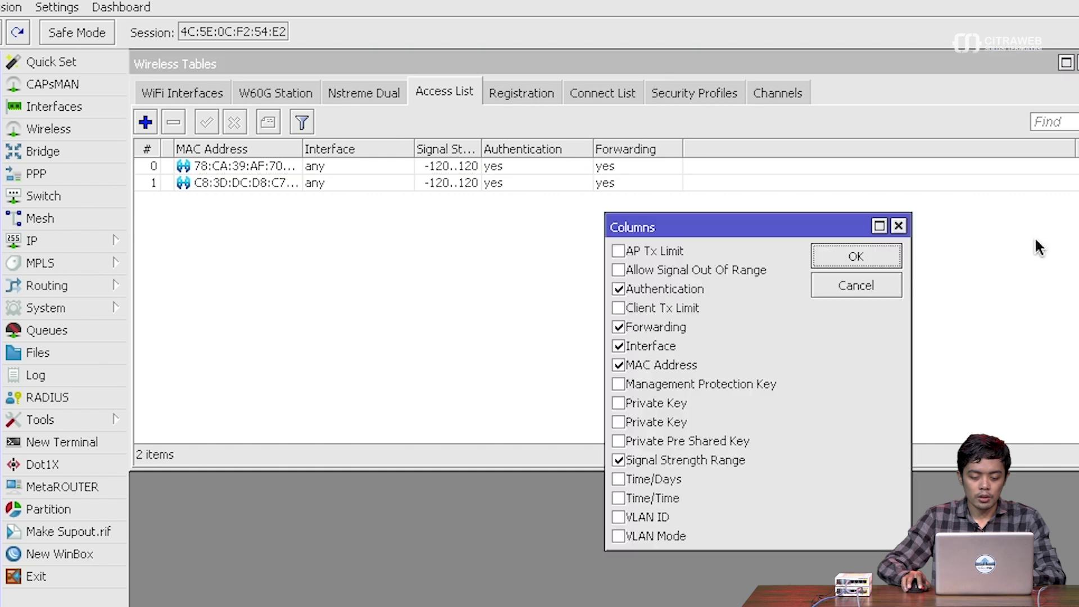
- Add the Private Pre Shared Key column, then disable and re-enable the first laptop's rule
click(618, 441)
click(846, 256)
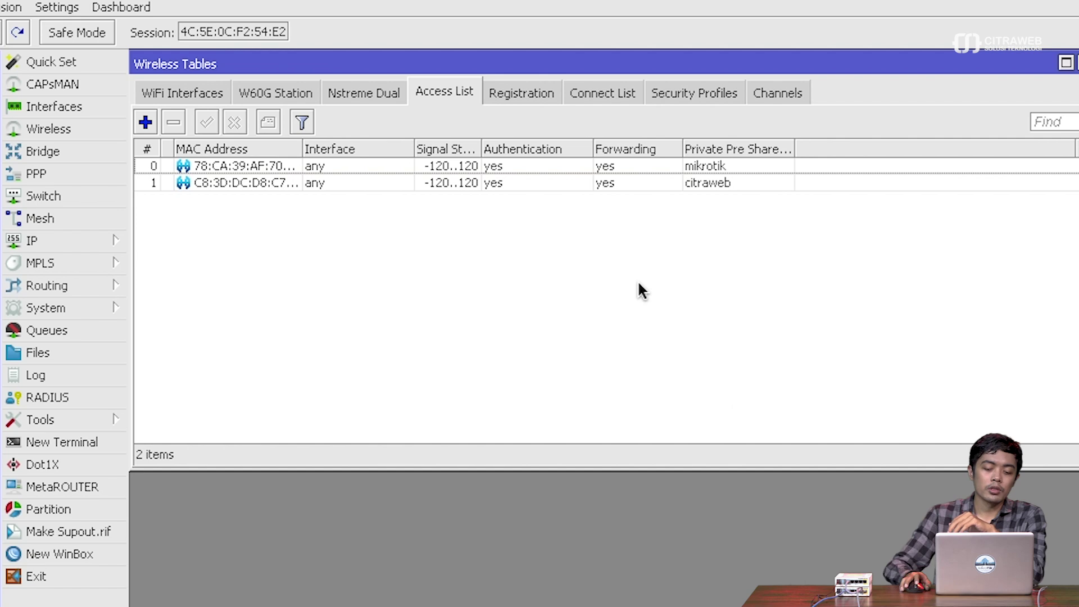
click(244, 166)
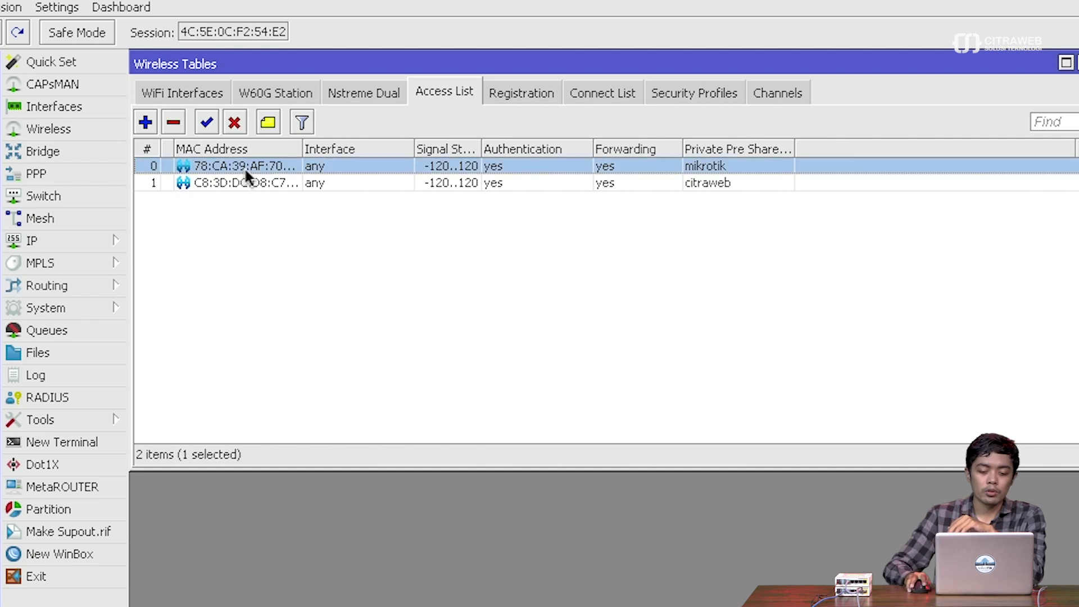
click(248, 125)
click(213, 124)
click(314, 244)
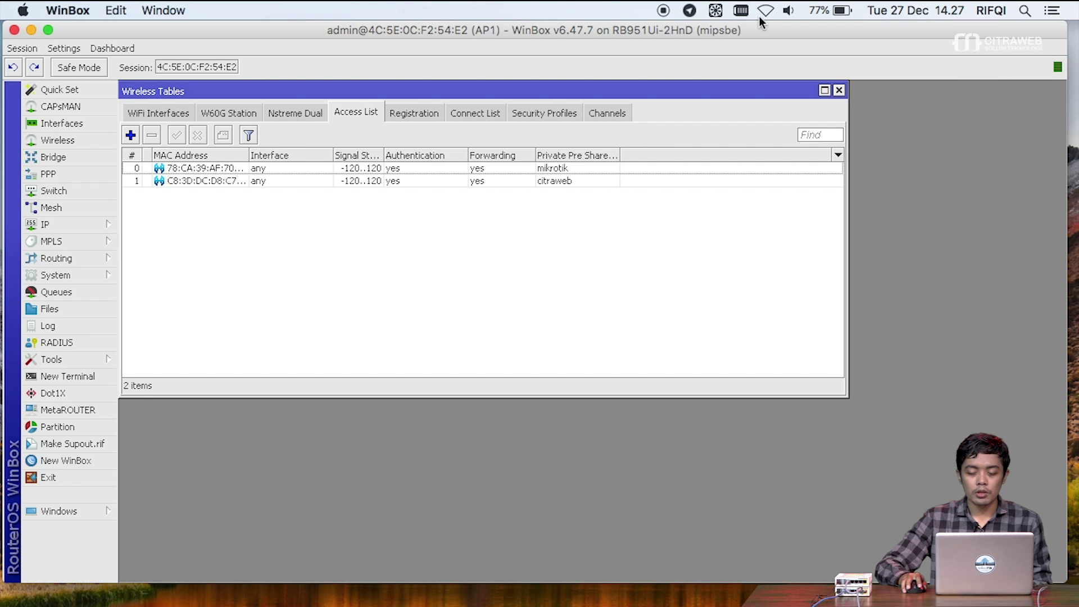
- Turn Wi-Fi on in Network preferences and select the testing-ppsk network
click(762, 13)
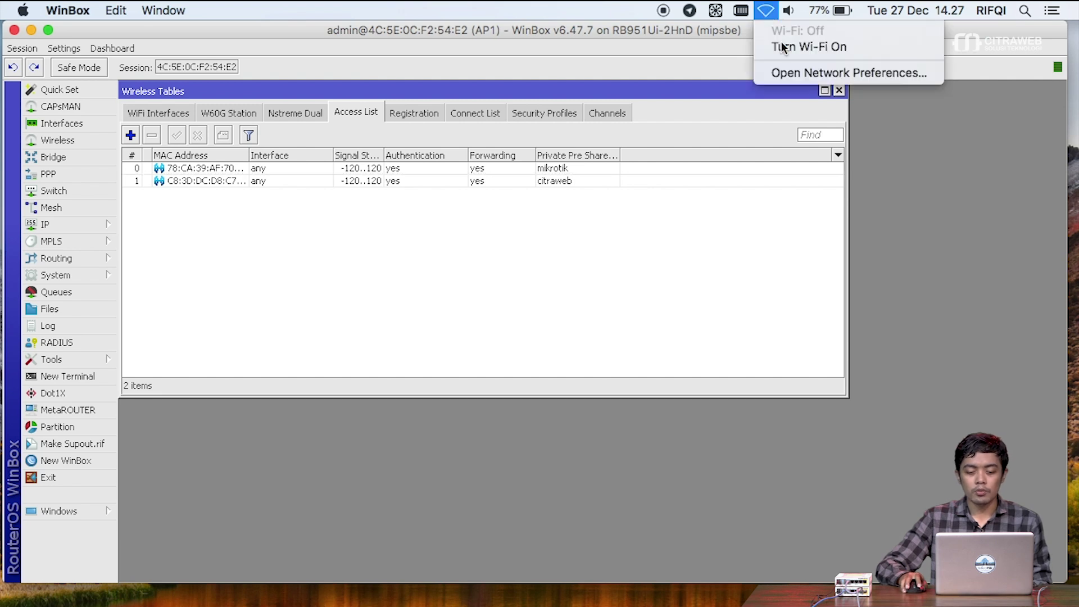
click(797, 73)
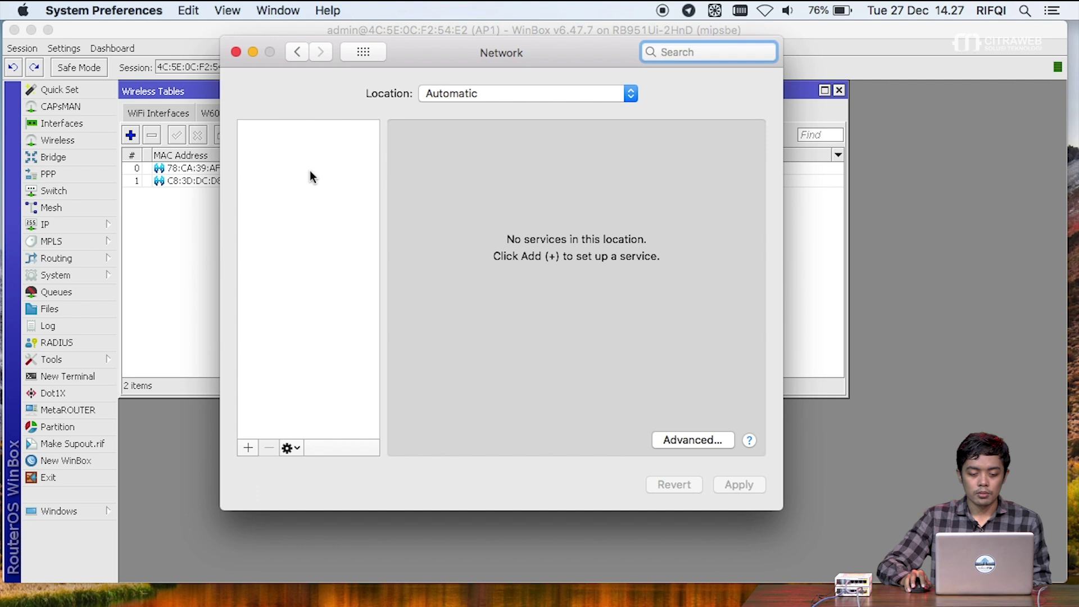
click(294, 174)
click(281, 245)
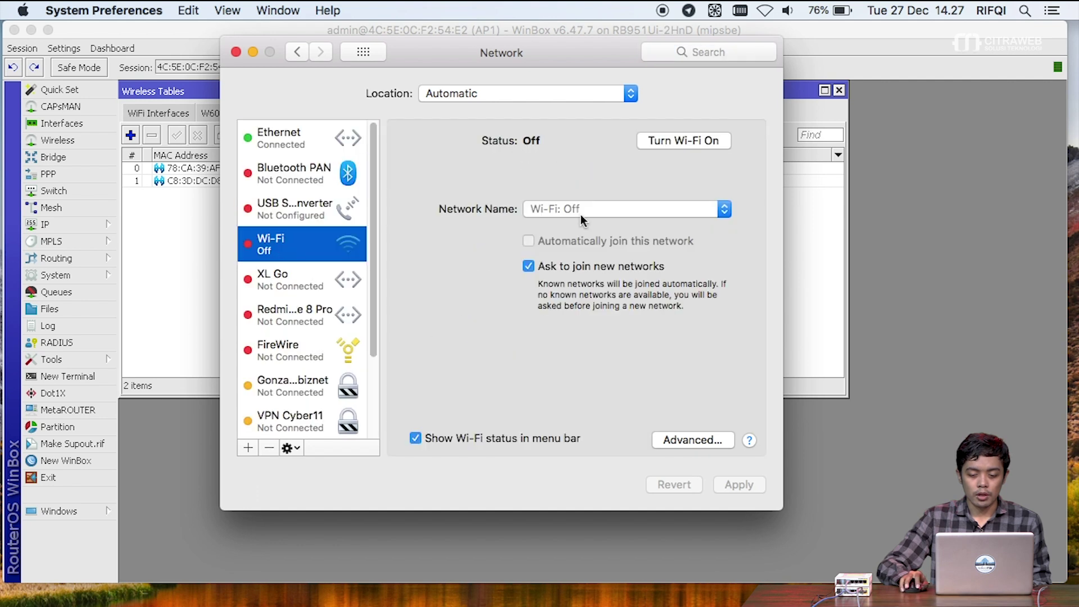
click(713, 139)
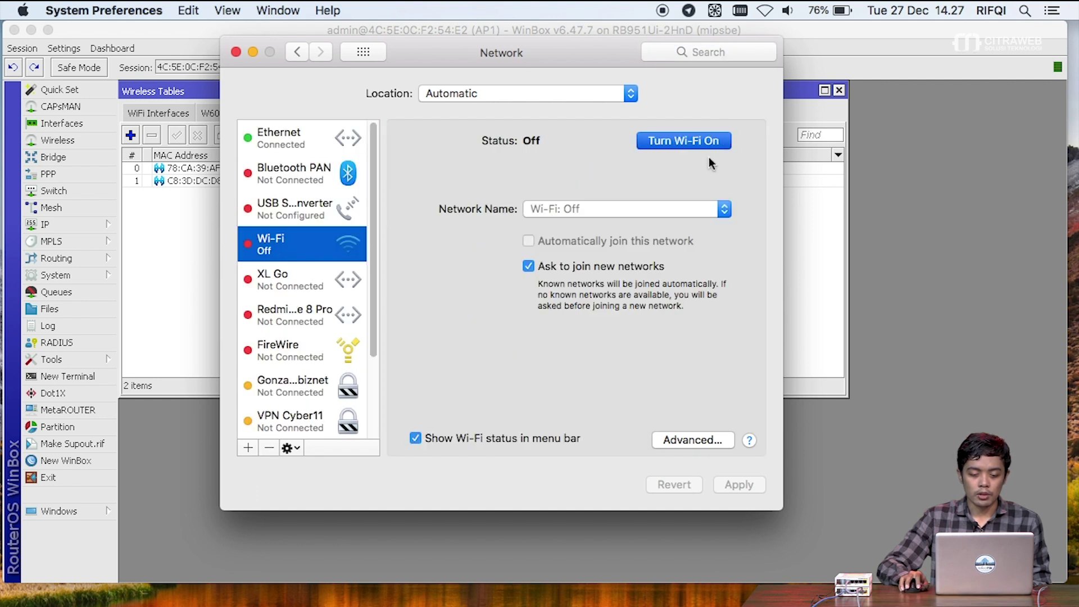
click(723, 209)
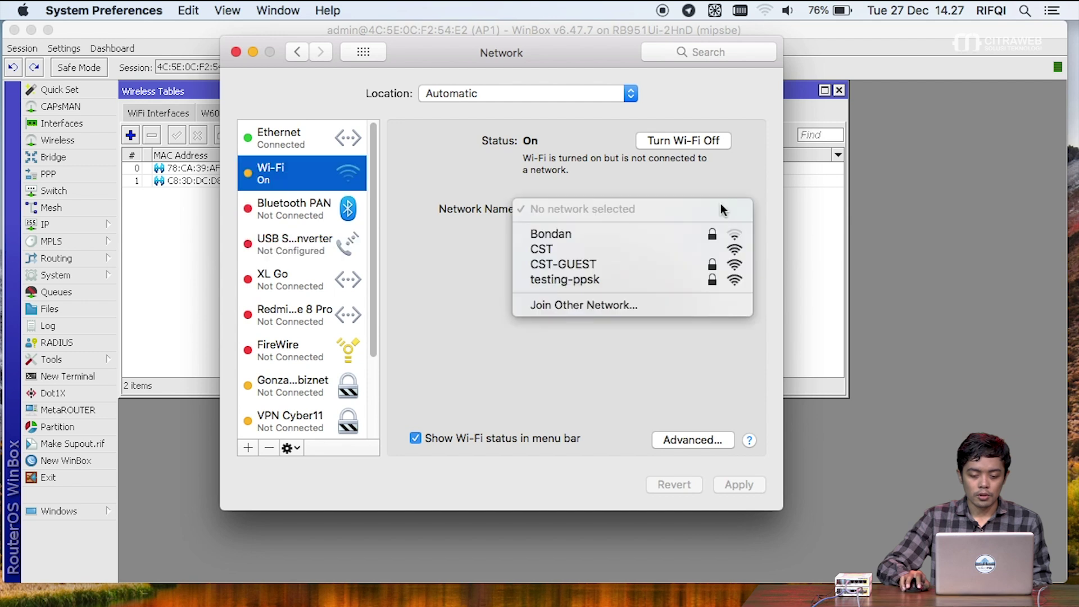
click(609, 280)
- Join testing-ppsk with its network password, without remembering the network
drag(525, 50, 788, 85)
click(921, 239)
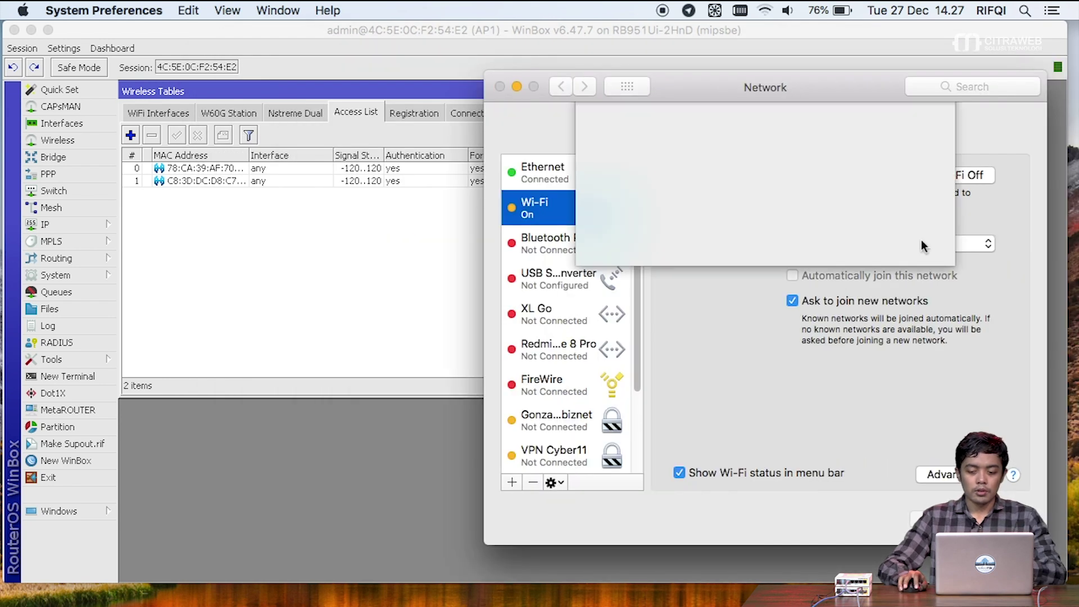
click(781, 203)
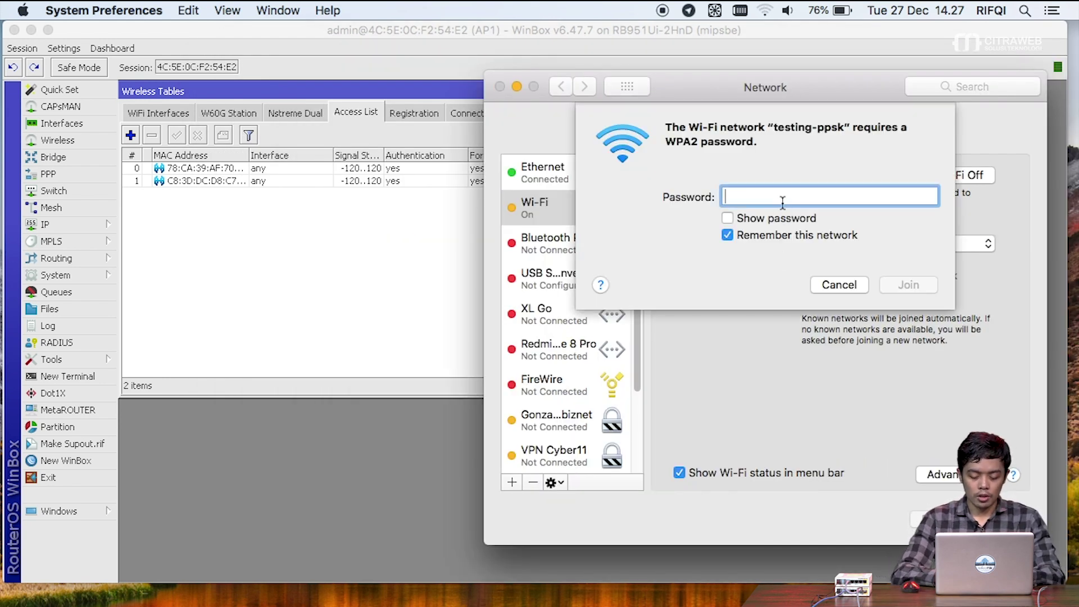
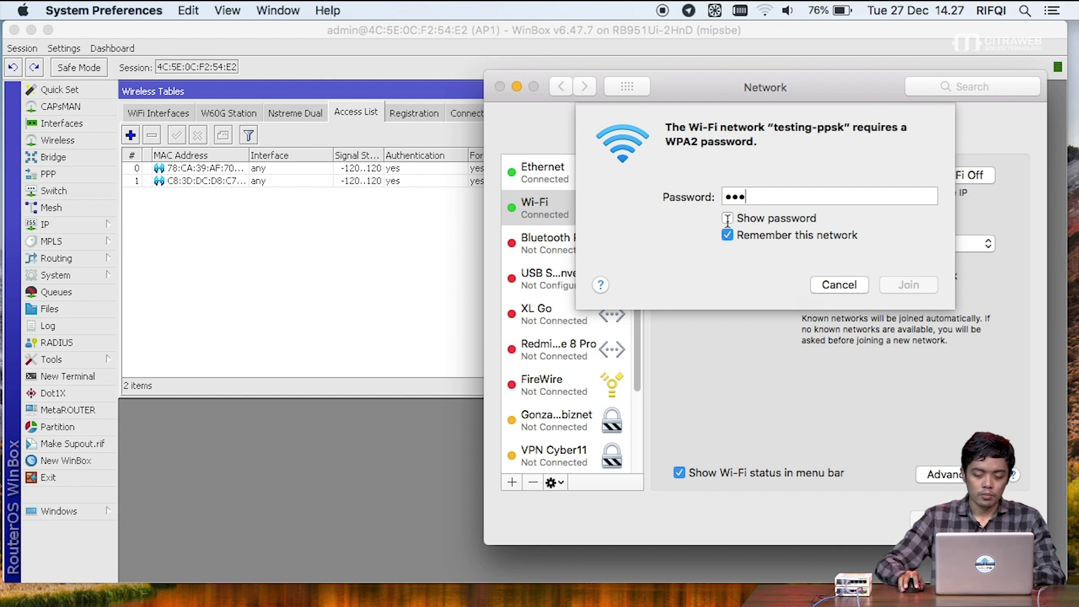
click(728, 219)
click(727, 235)
click(924, 286)
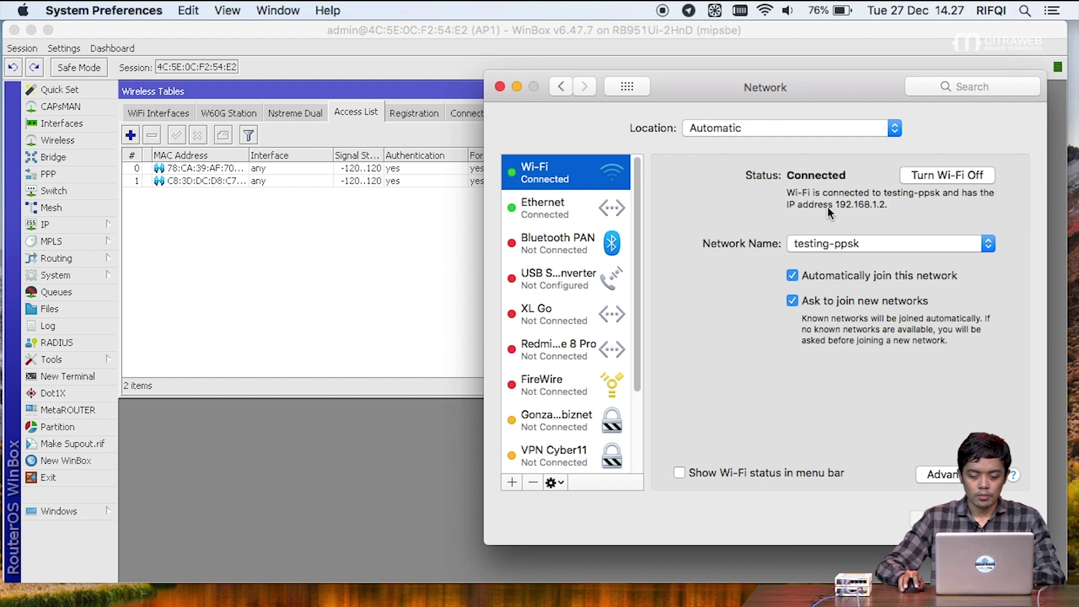
click(827, 242)
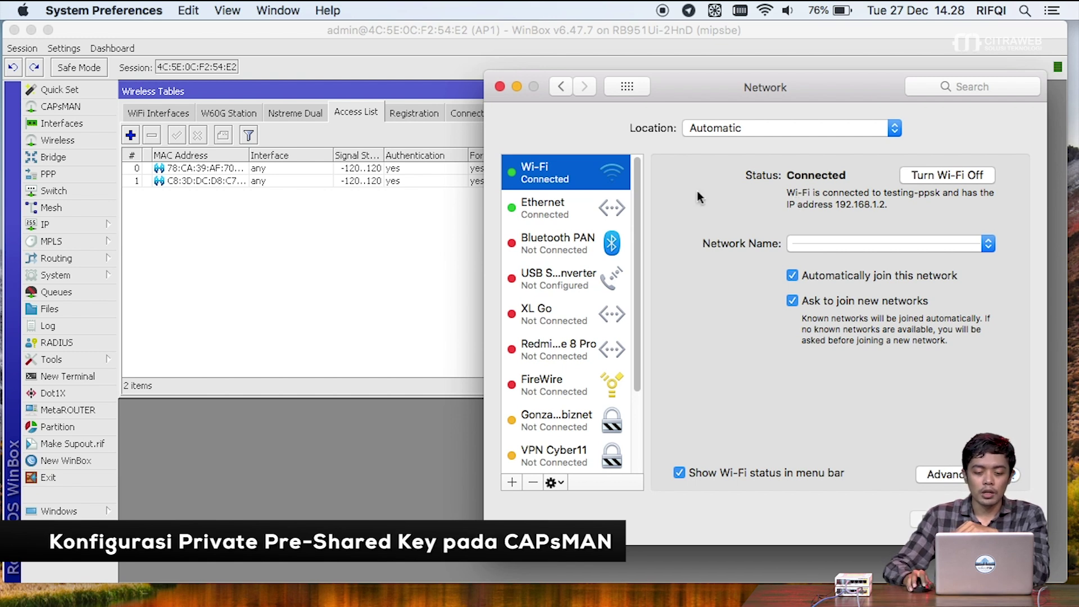
- Close Wireless Tables in WinBox and show CAPsMAN's empty Configurations list
click(332, 267)
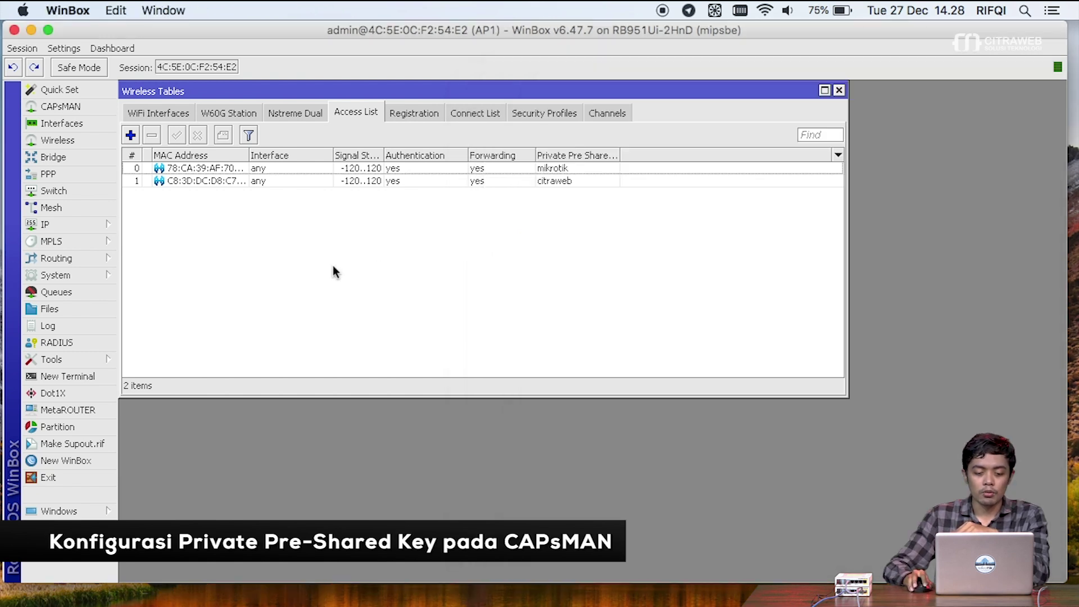
click(179, 115)
click(839, 91)
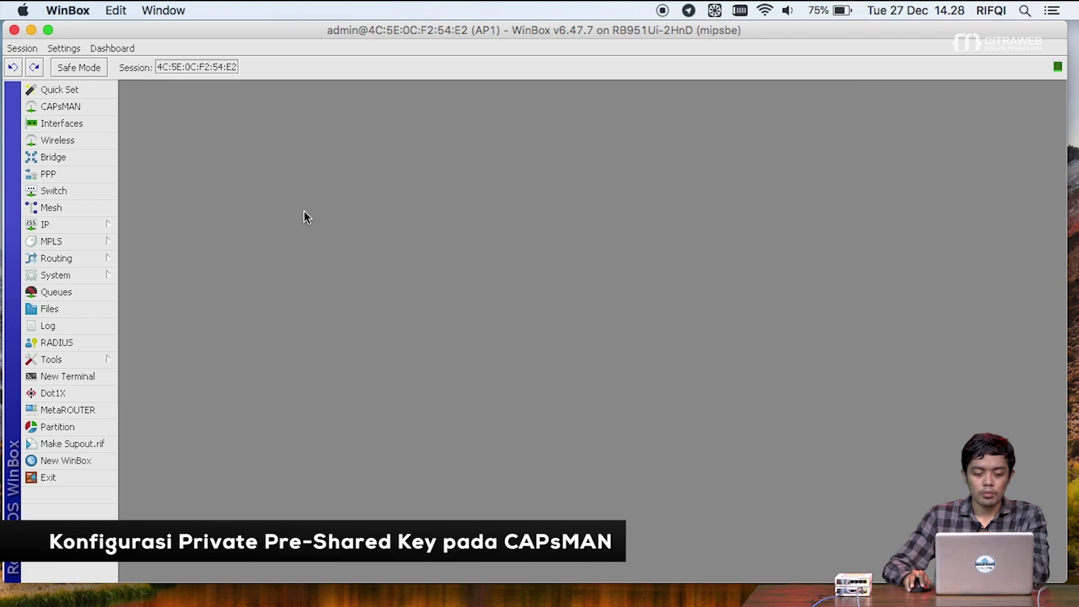
click(75, 109)
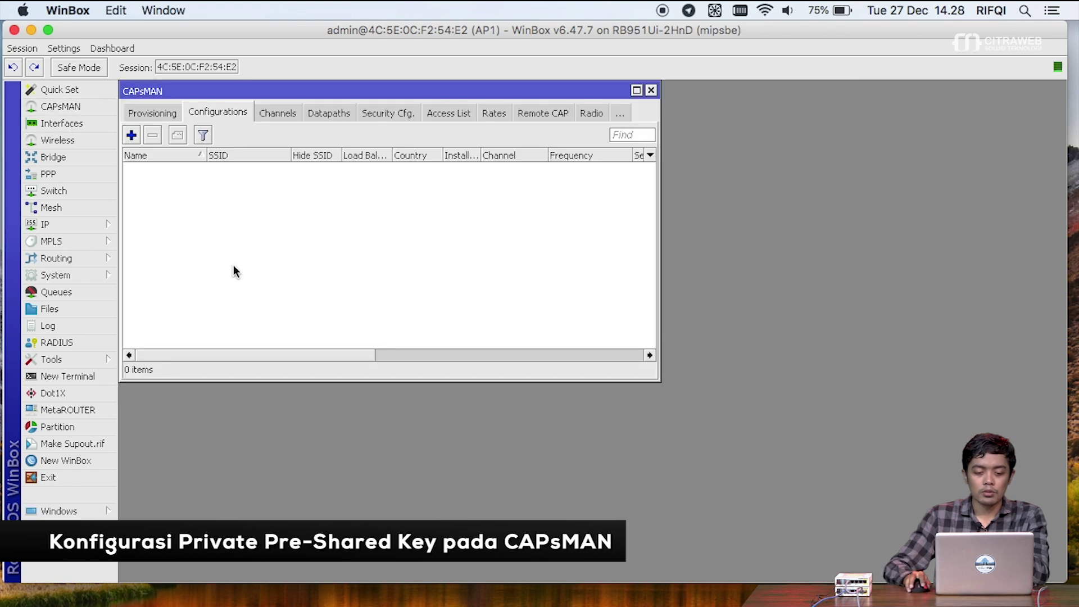
click(158, 118)
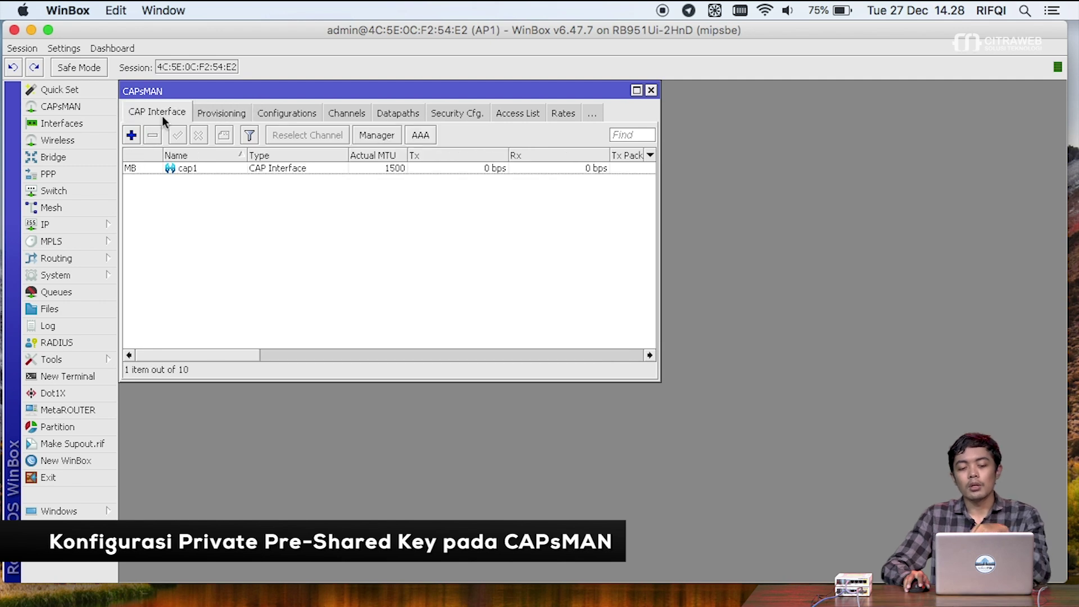
mouse_move(255, 96)
mouse_down()
mouse_move(291, 145)
mouse_move(291, 103)
mouse_move(259, 89)
mouse_up()
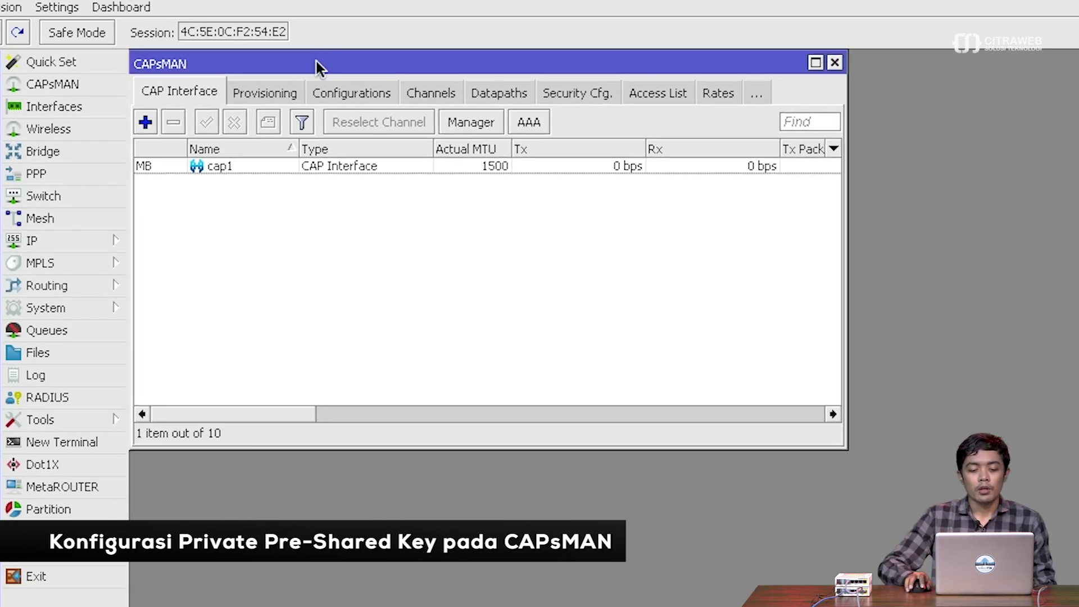
click(319, 91)
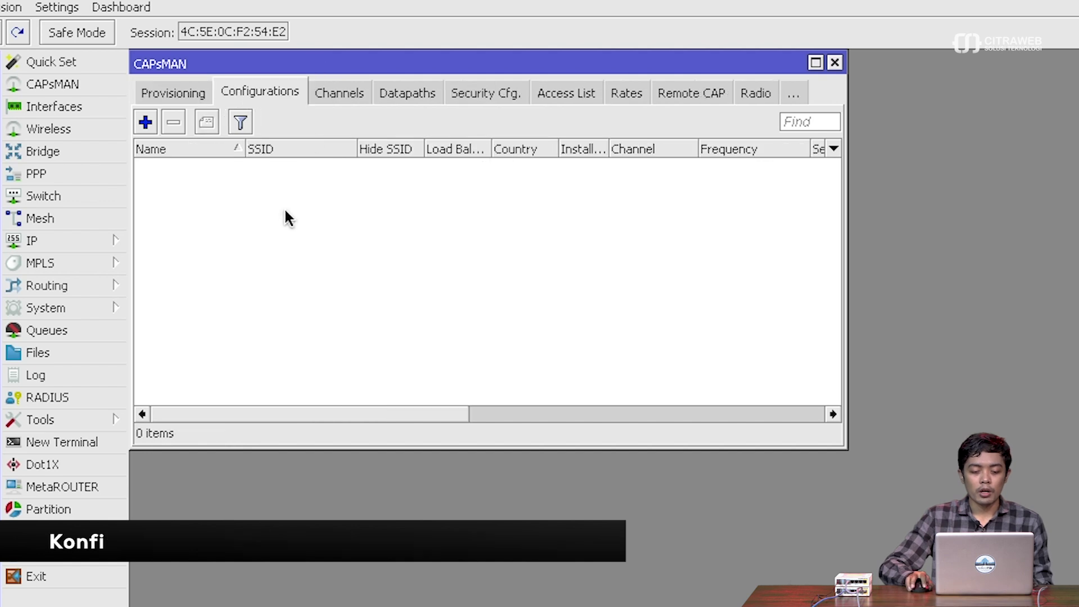
- Start configuration config1 with mode ap and SSID capsman-ppsk
click(153, 123)
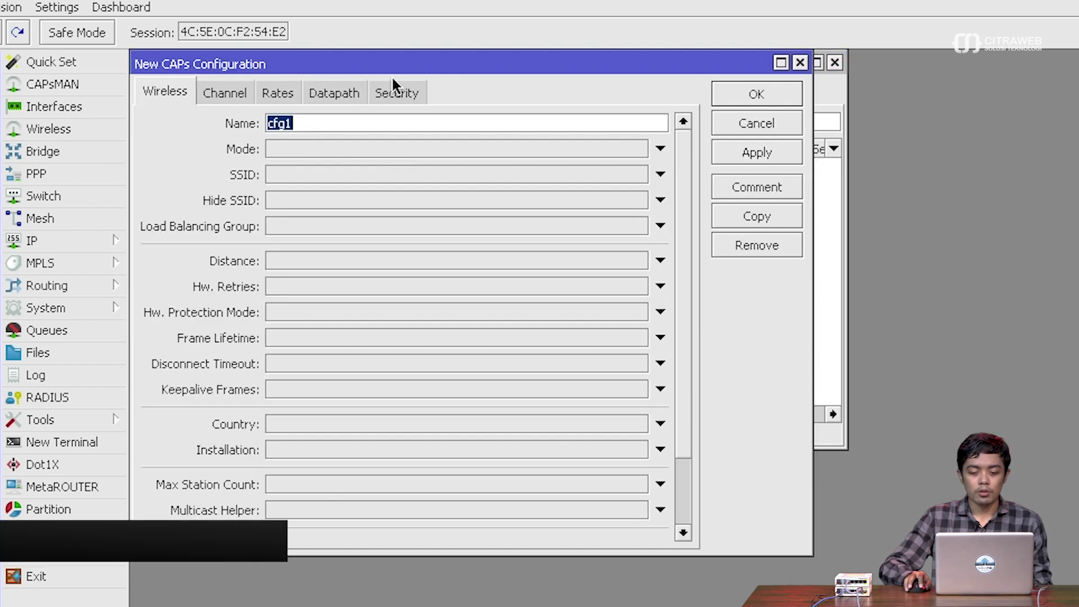
drag(406, 72, 421, 114)
text(con)
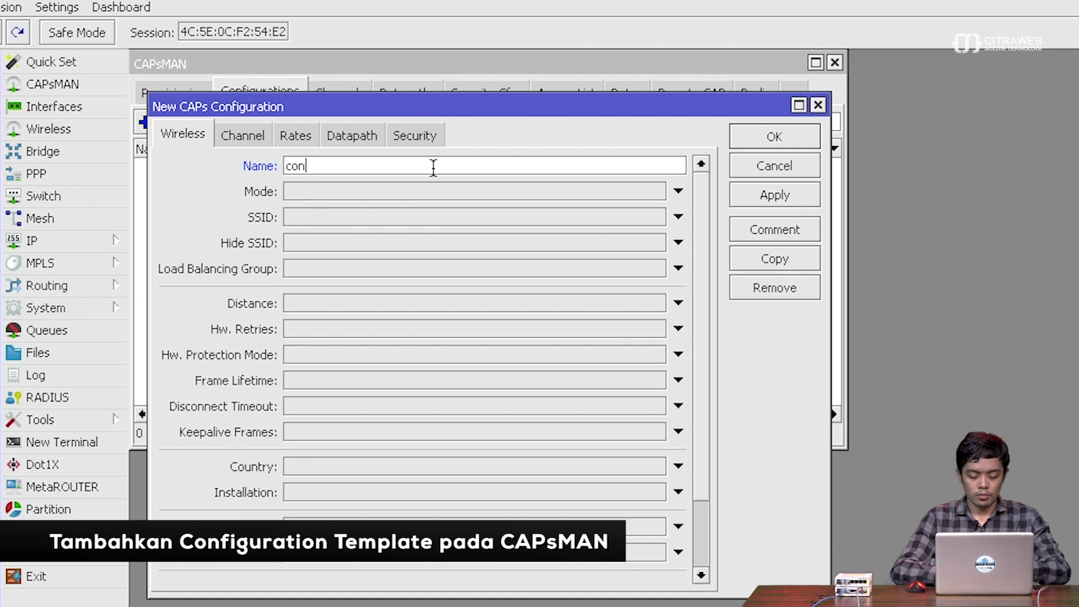
text(fig1)
key(Tab)
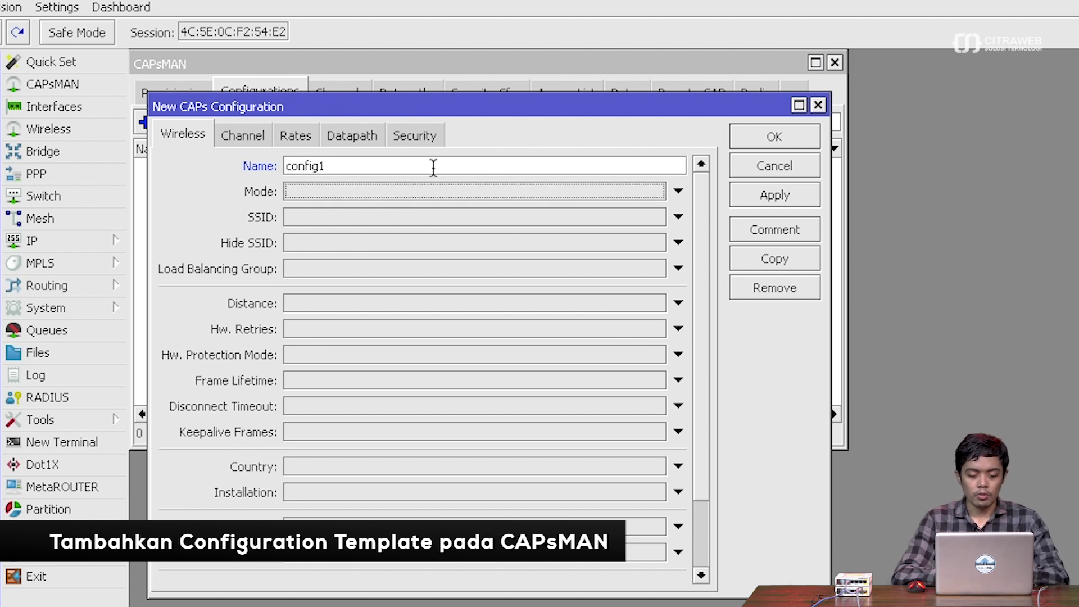
click(461, 194)
click(426, 216)
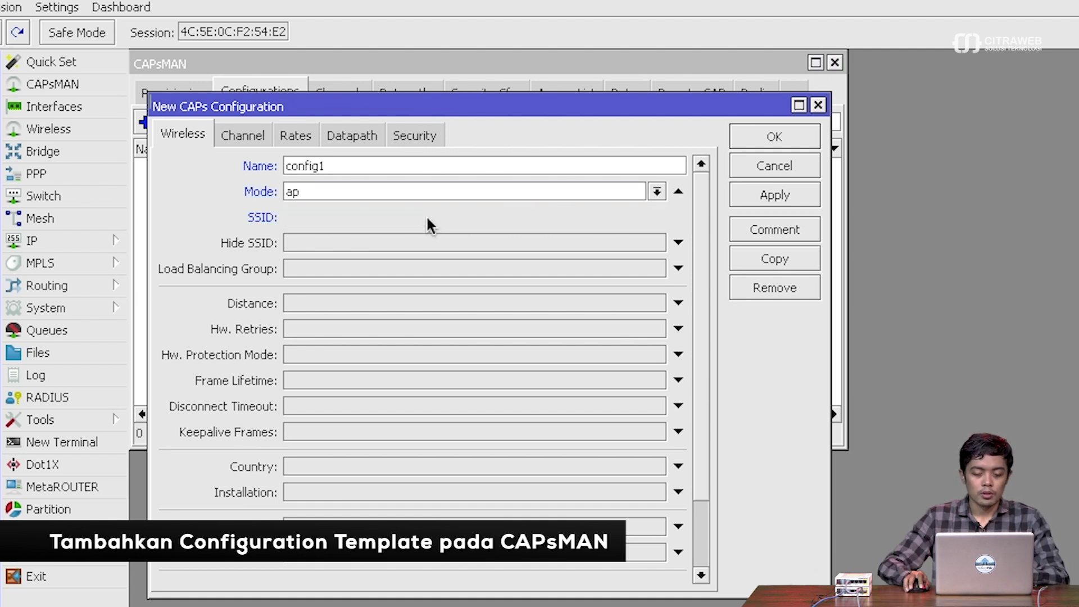
text(ca)
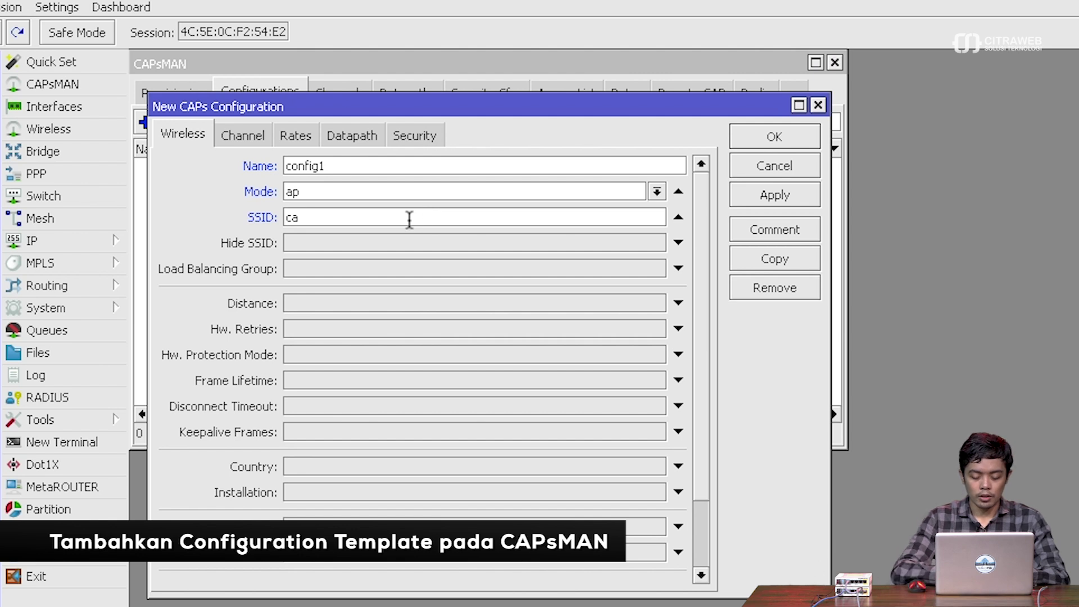
text(psman-ppsk)
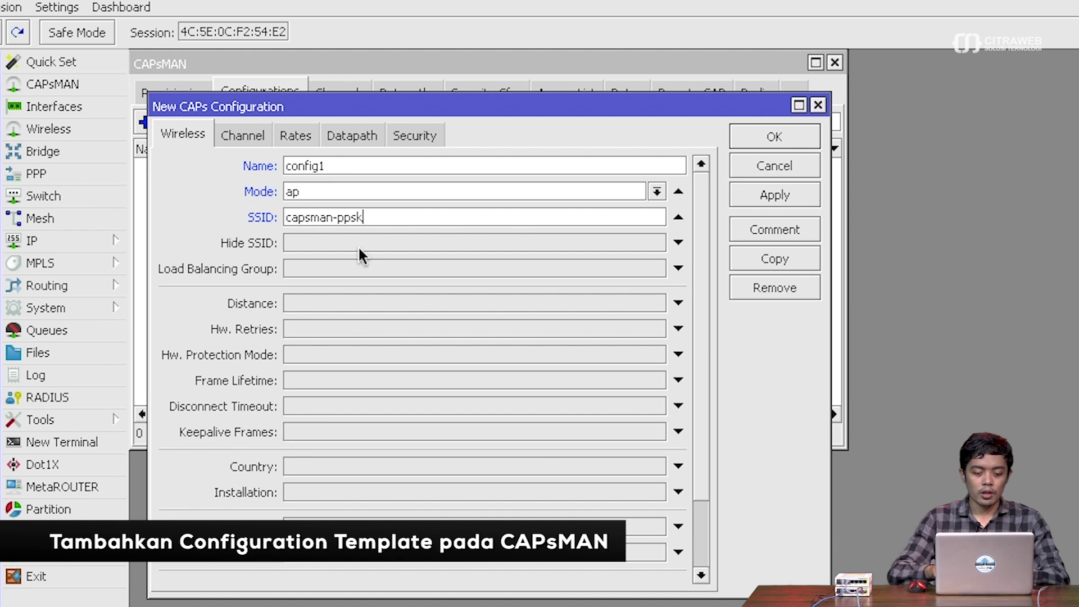
- Set config1's channel to frequency 2612, 20Mhz width, band 2ghz-b/g/n
click(259, 136)
click(325, 202)
text(2612)
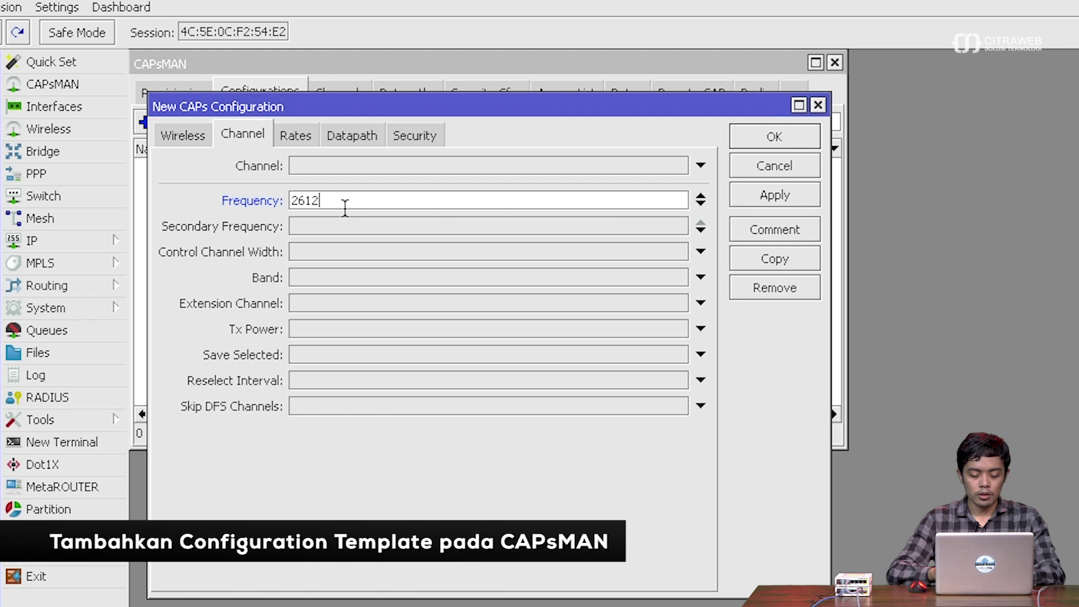
click(376, 254)
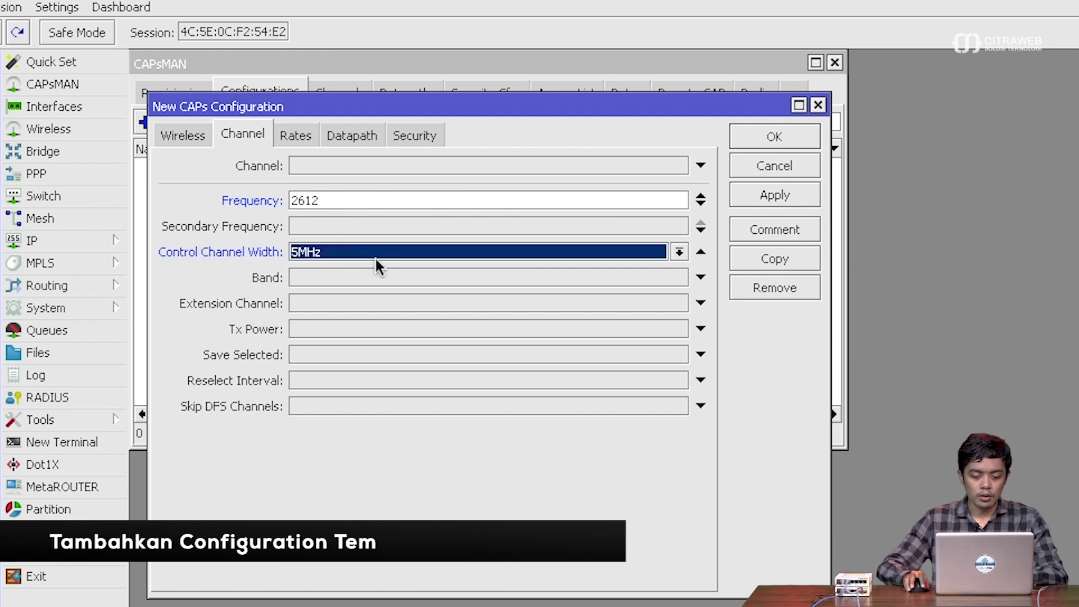
click(382, 251)
click(353, 298)
click(352, 281)
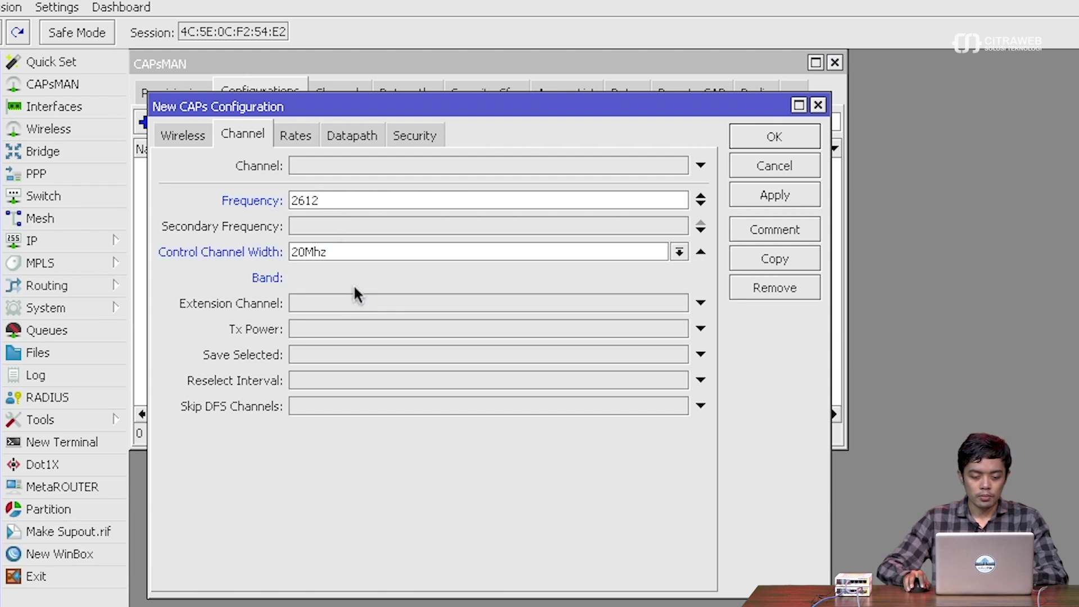
click(365, 277)
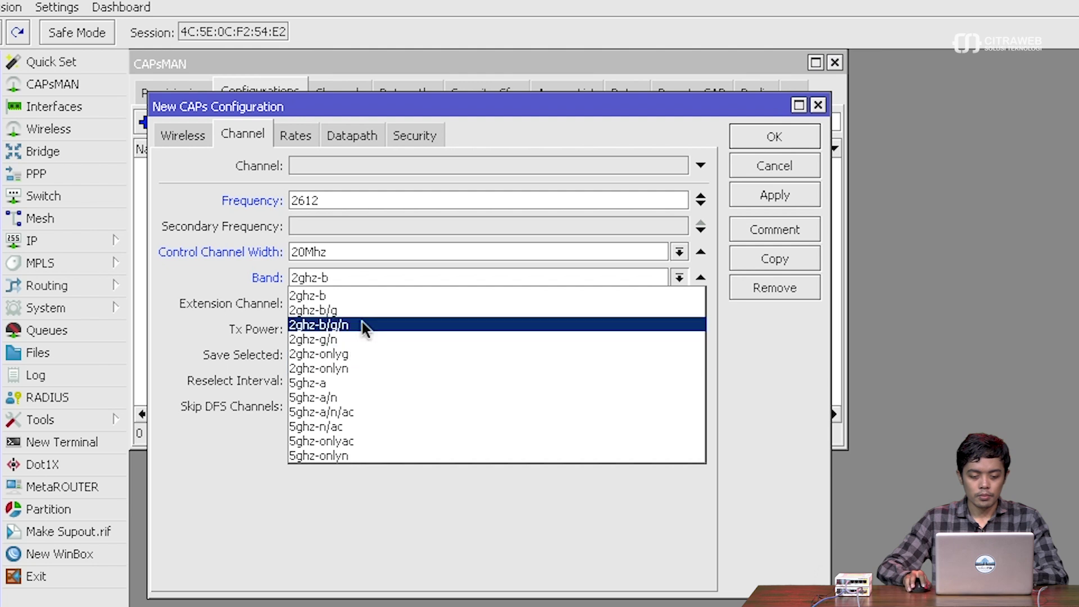
click(362, 324)
- Set config1's datapath bridge to capsman
click(297, 140)
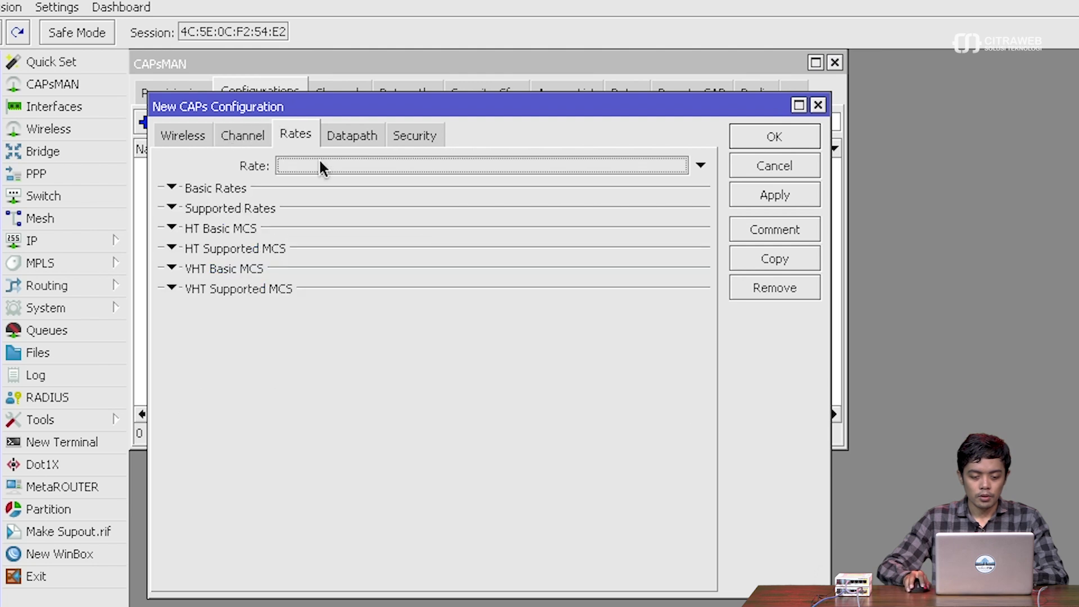
click(352, 134)
click(354, 288)
click(414, 284)
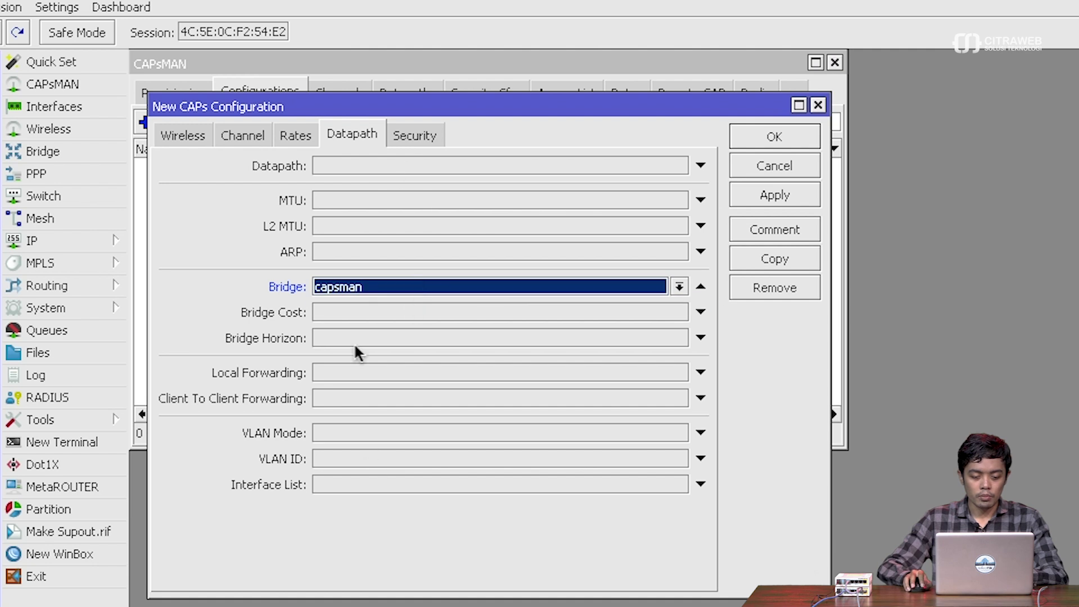
- Give config1 WPA PSK and WPA2 PSK authentication with aes ccm encryption, and save it
click(418, 137)
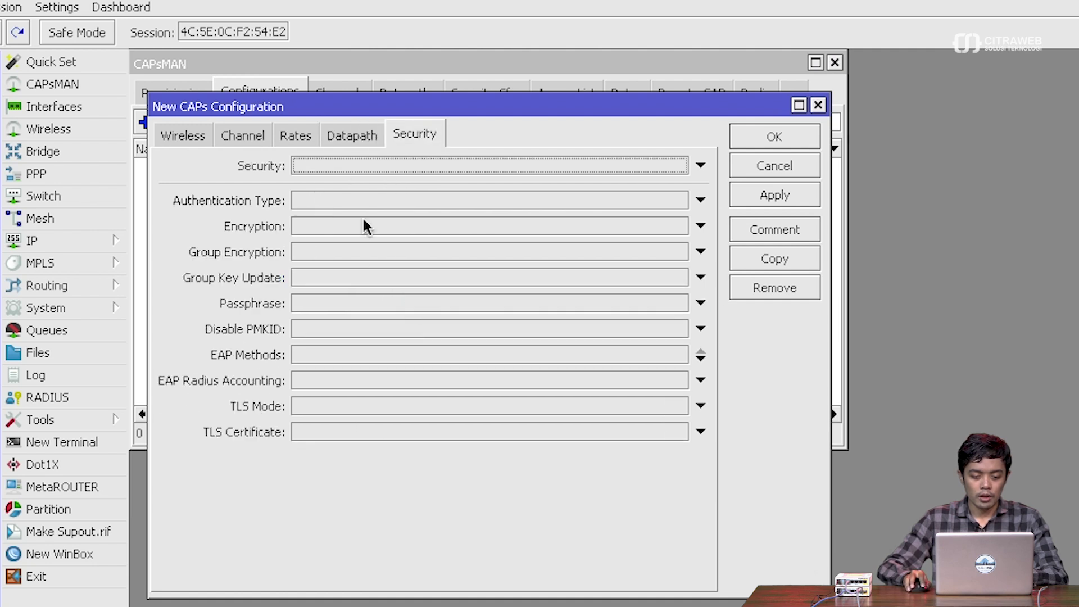
click(369, 201)
click(351, 202)
click(376, 200)
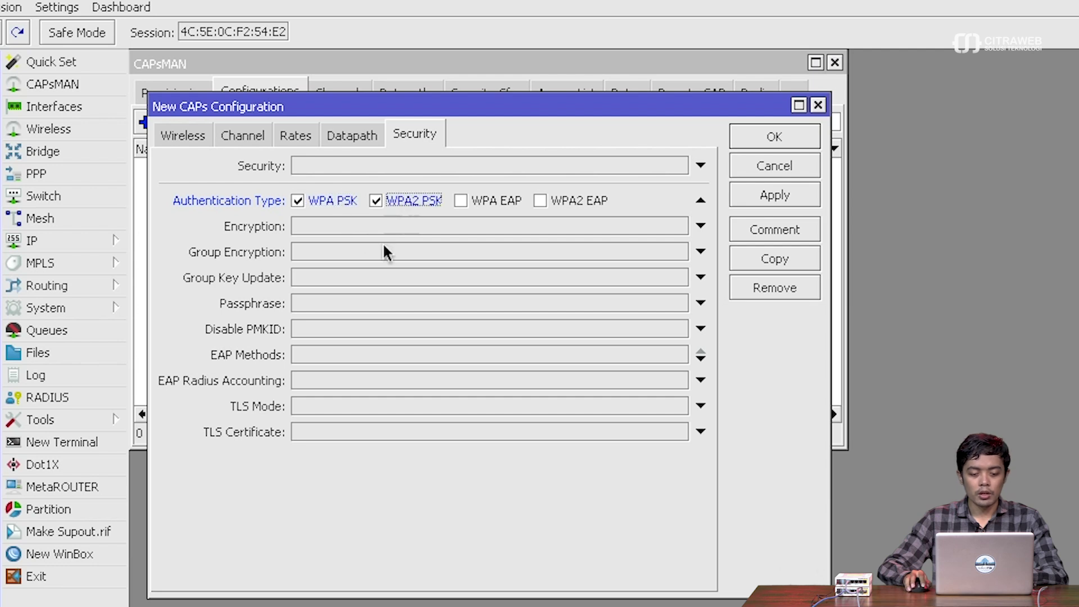
click(368, 226)
click(355, 253)
click(306, 225)
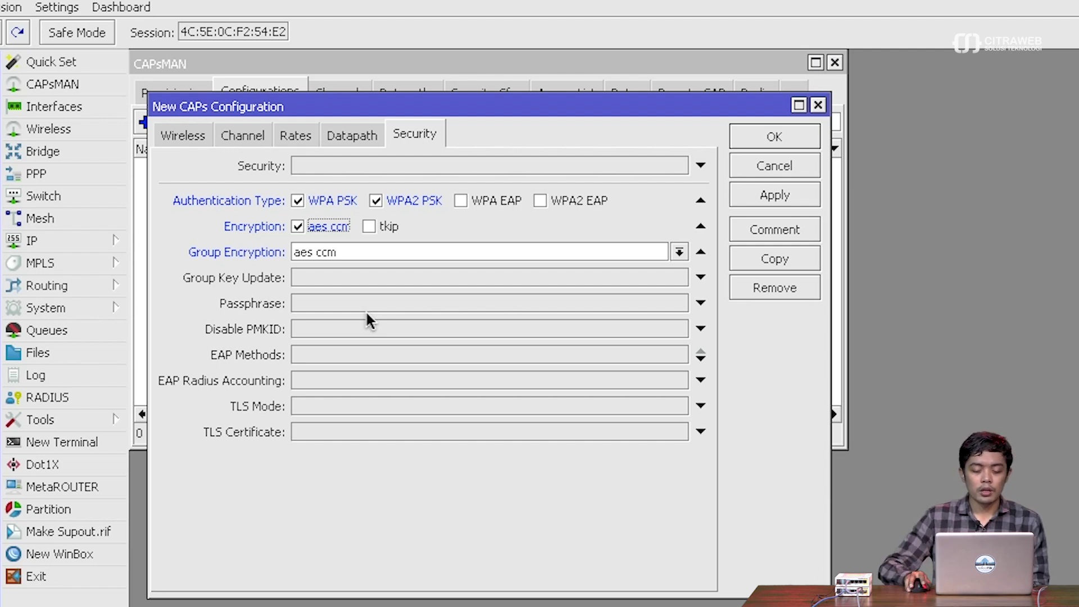
click(754, 191)
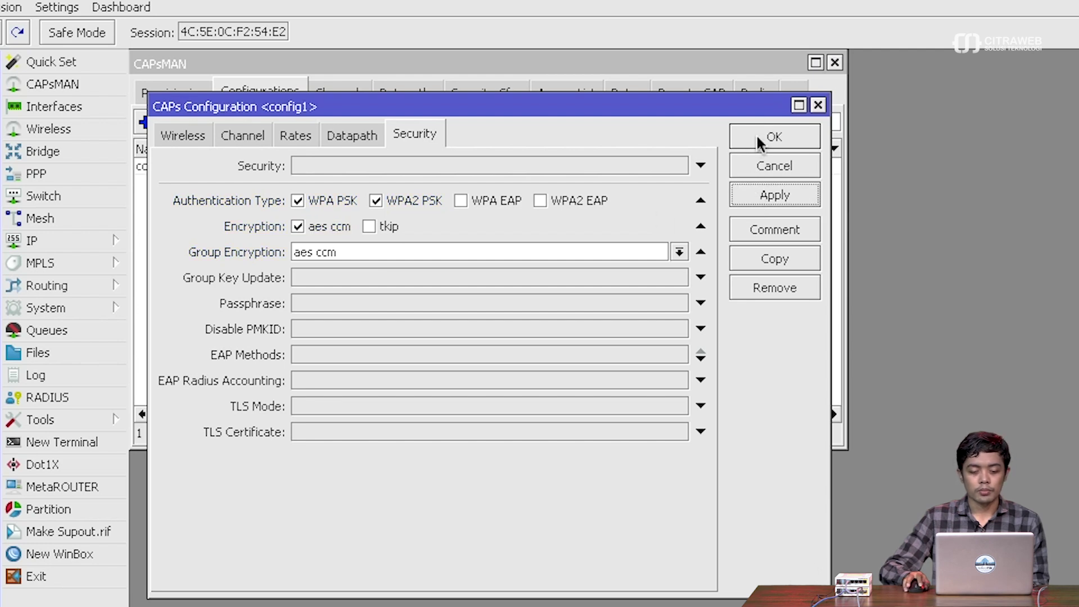
click(764, 140)
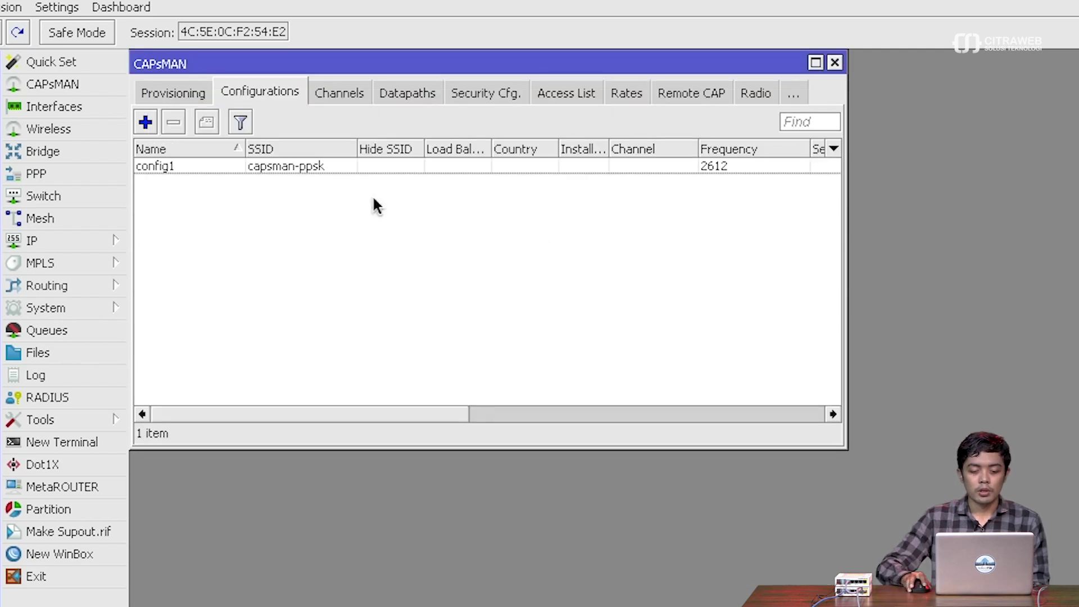
- Set cap1's wireless Configuration to config1 and show CAPsMAN's empty Access List
click(148, 94)
click(148, 94)
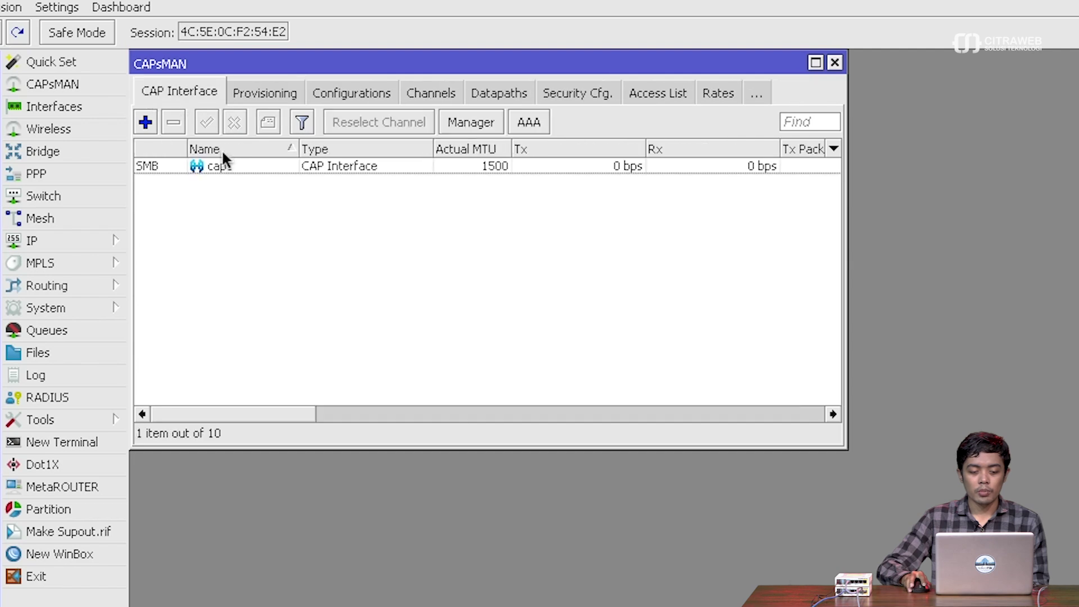
double_click(219, 164)
click(217, 103)
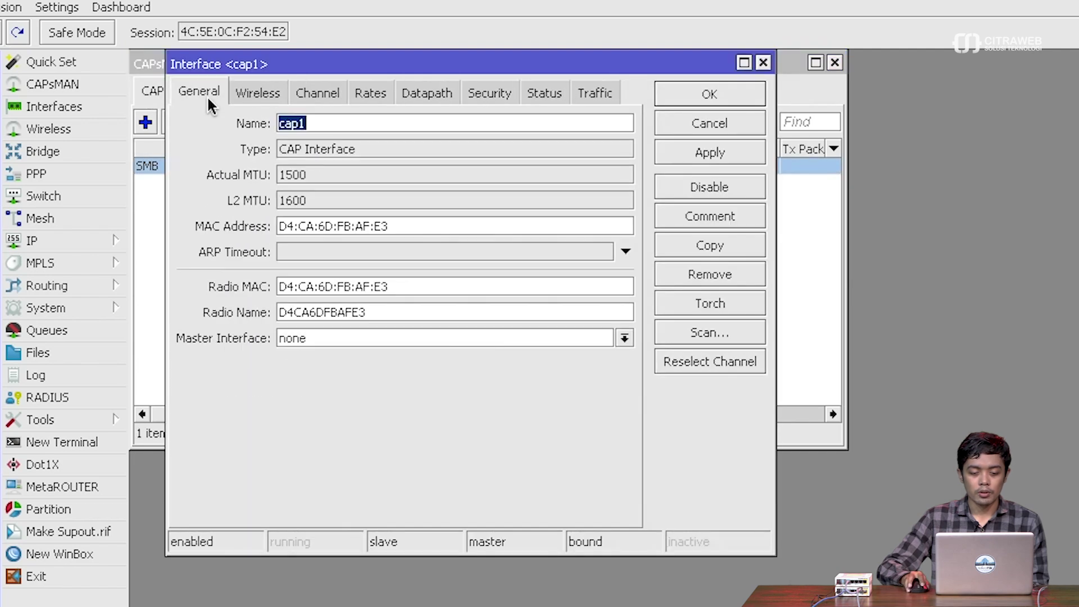
click(263, 97)
click(559, 124)
click(467, 137)
click(699, 152)
click(691, 93)
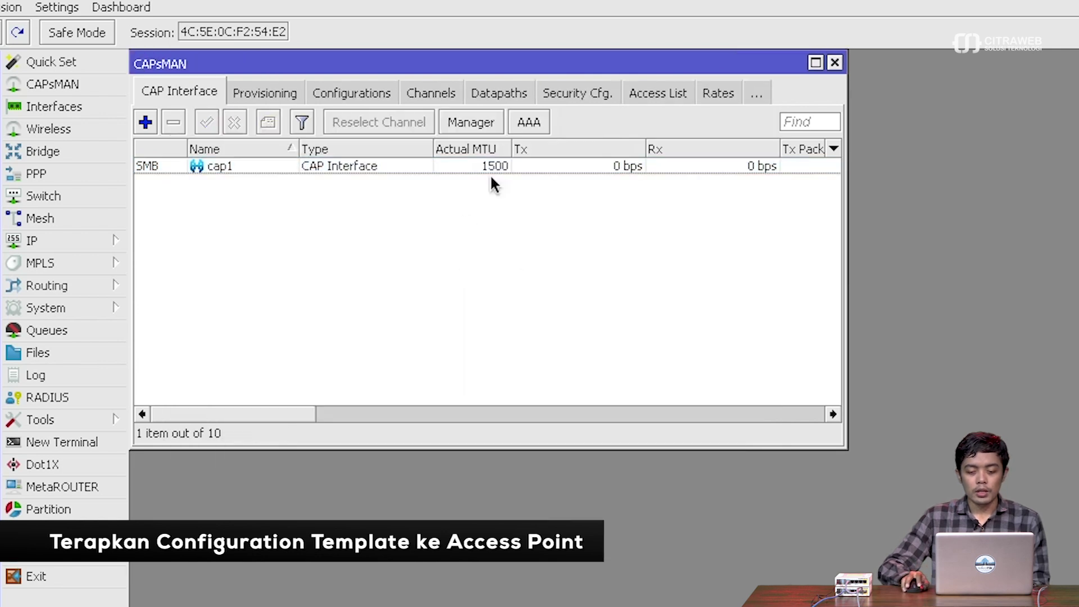
click(659, 95)
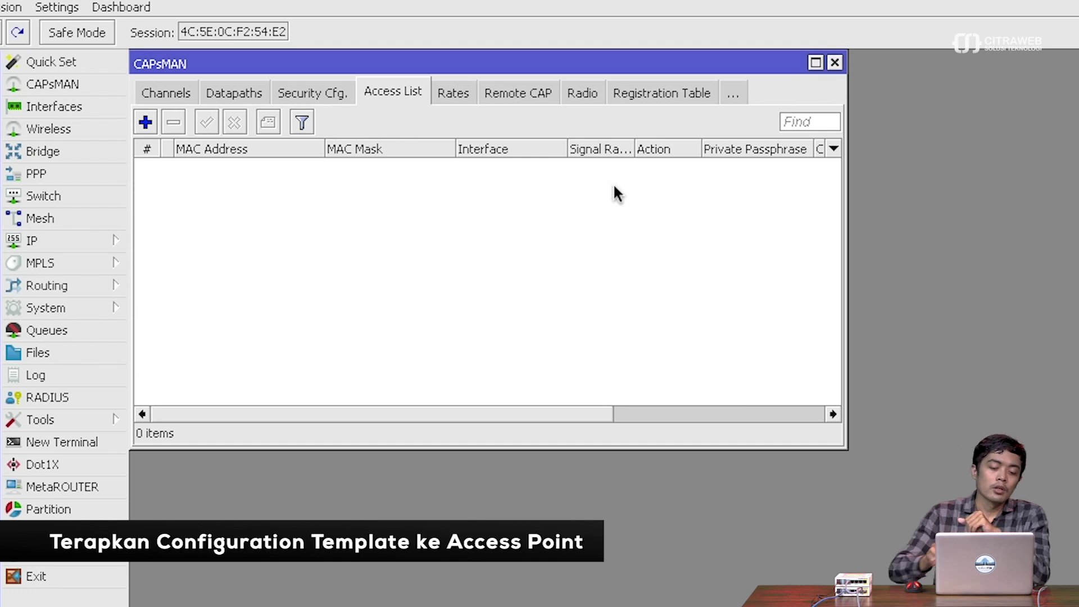
- Start a new CAPsMAN access rule with no MAC address and action accept
click(144, 123)
click(456, 93)
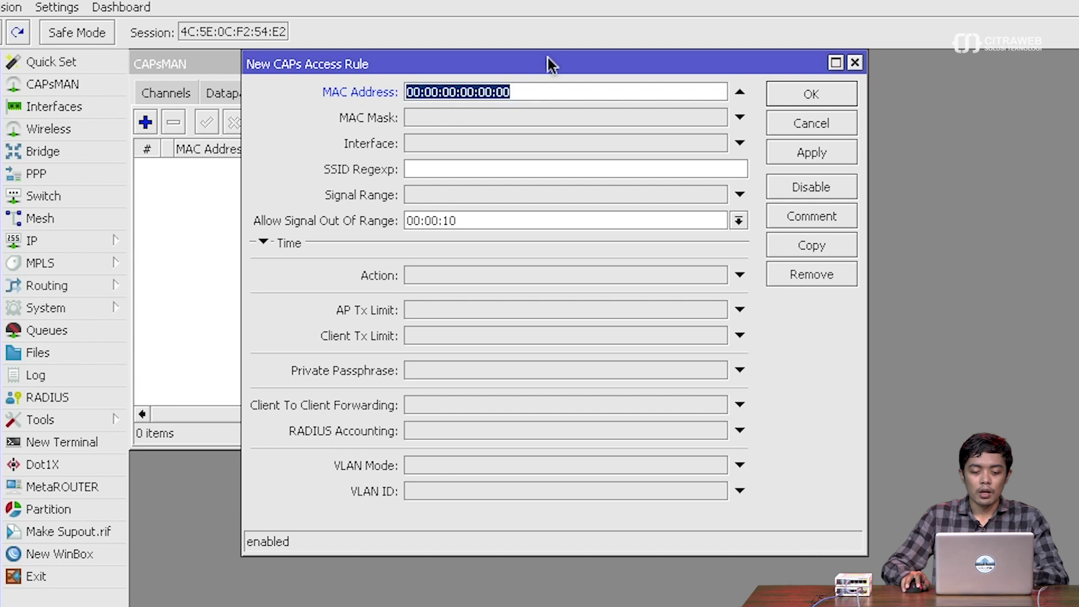
drag(548, 59, 547, 202)
click(709, 229)
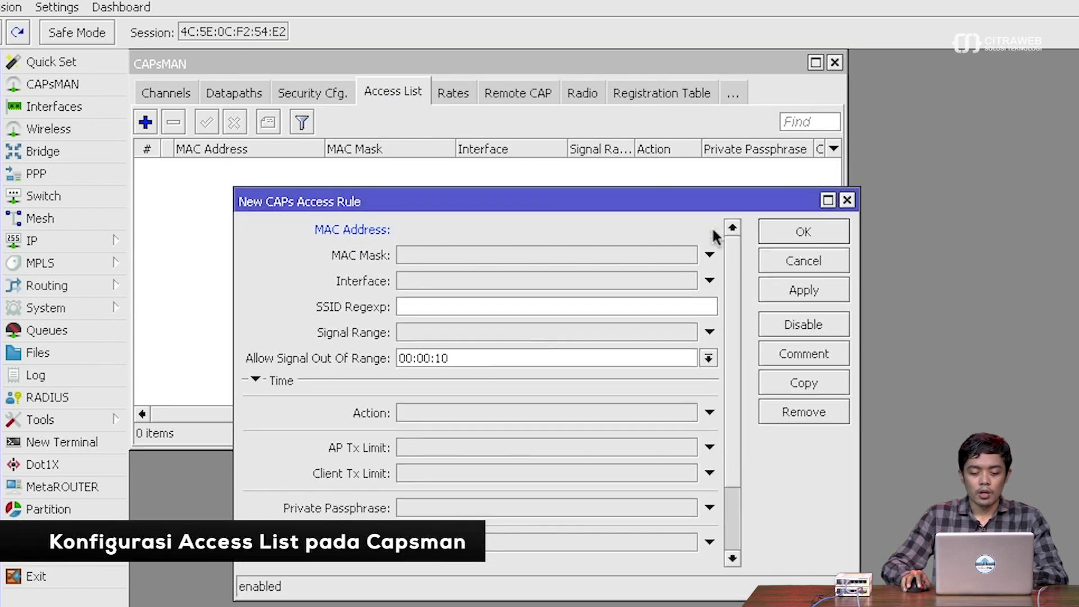
click(491, 417)
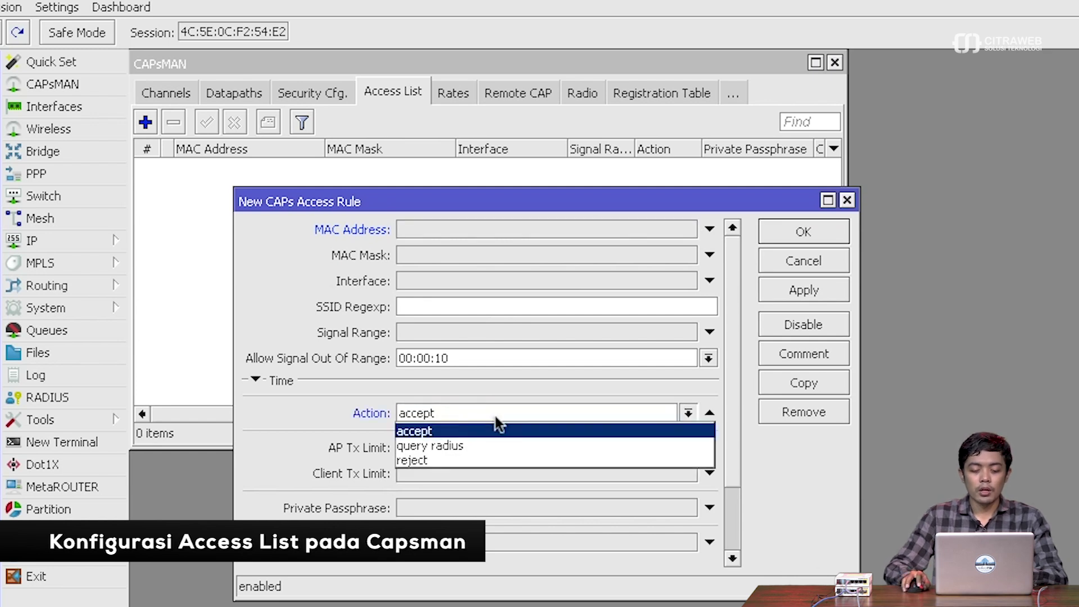
click(495, 416)
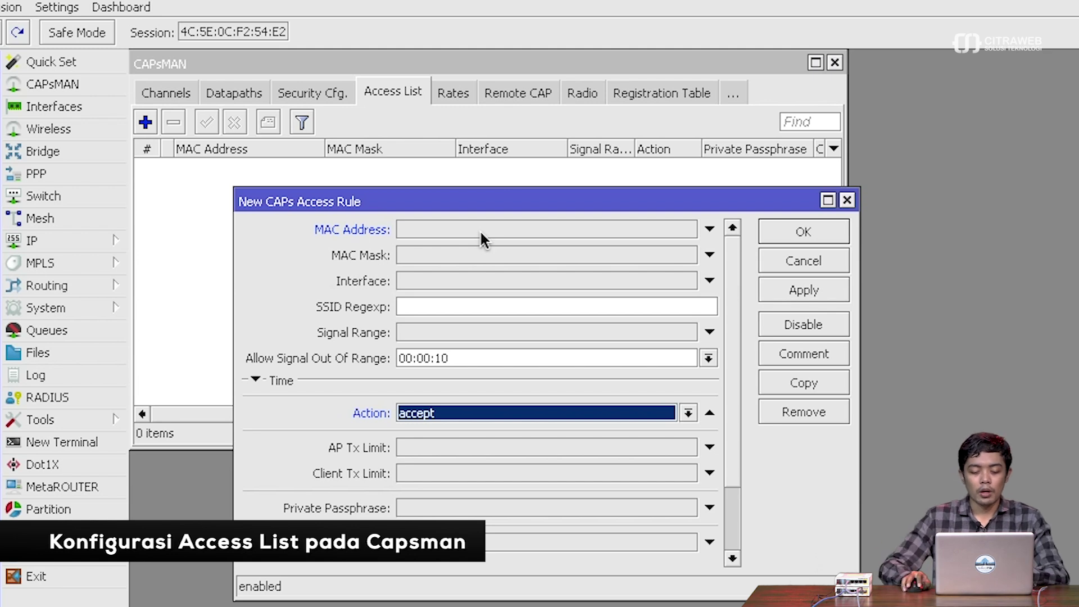
- Give the catch-all rule a private passphrase and save it
click(506, 504)
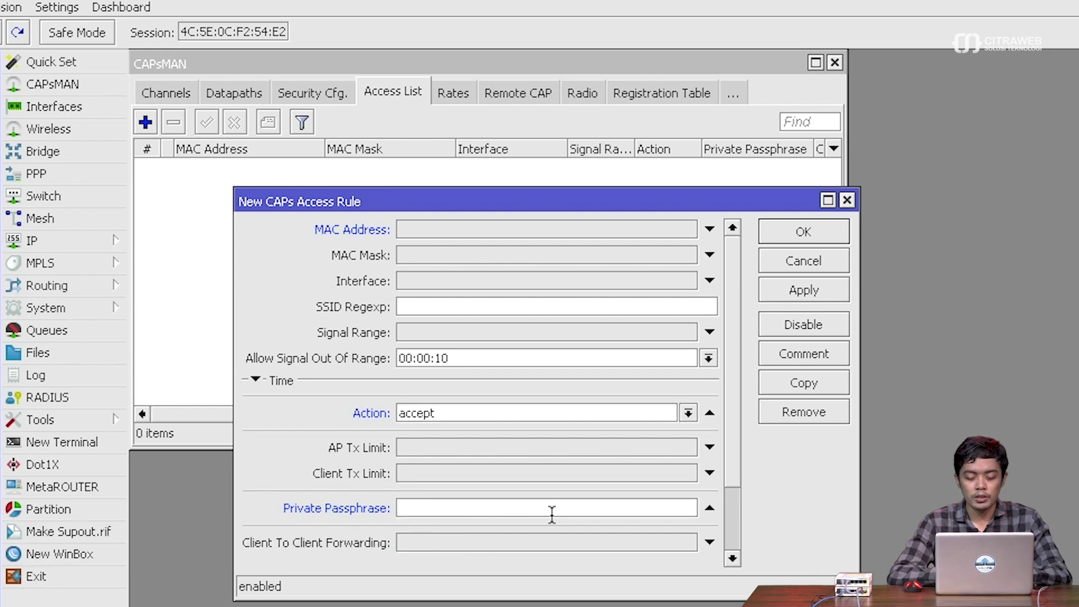
text(pl)
key(BackSpace)
key(BackSpace)
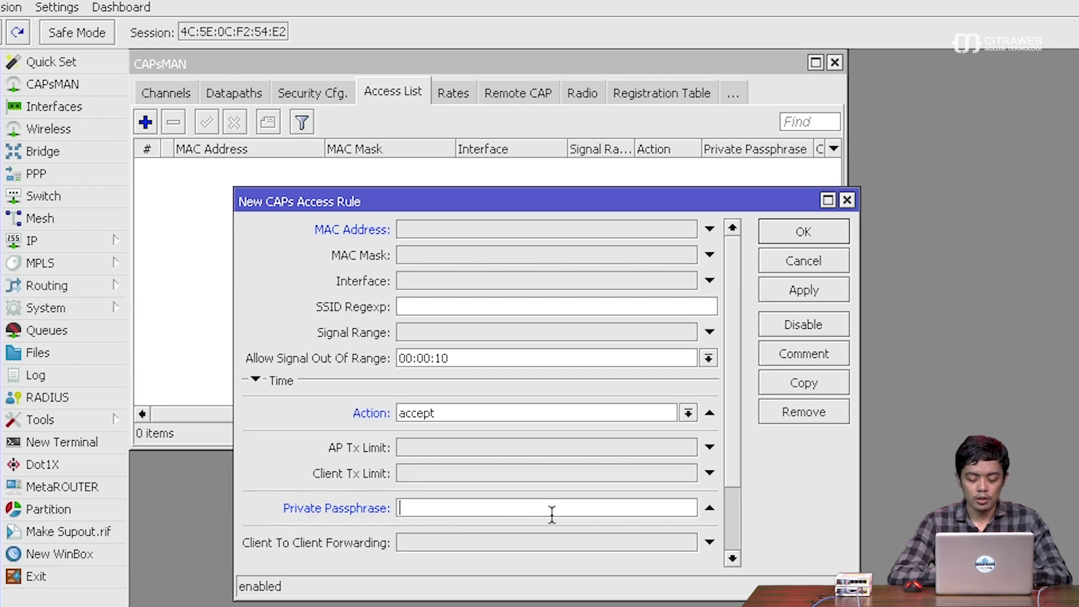
key(BackSpace)
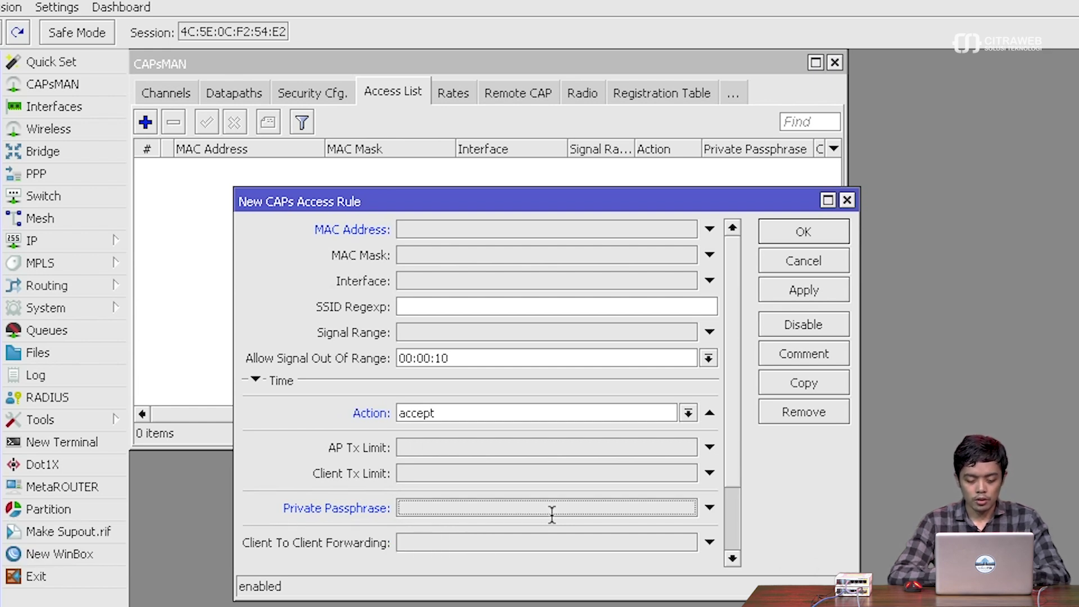
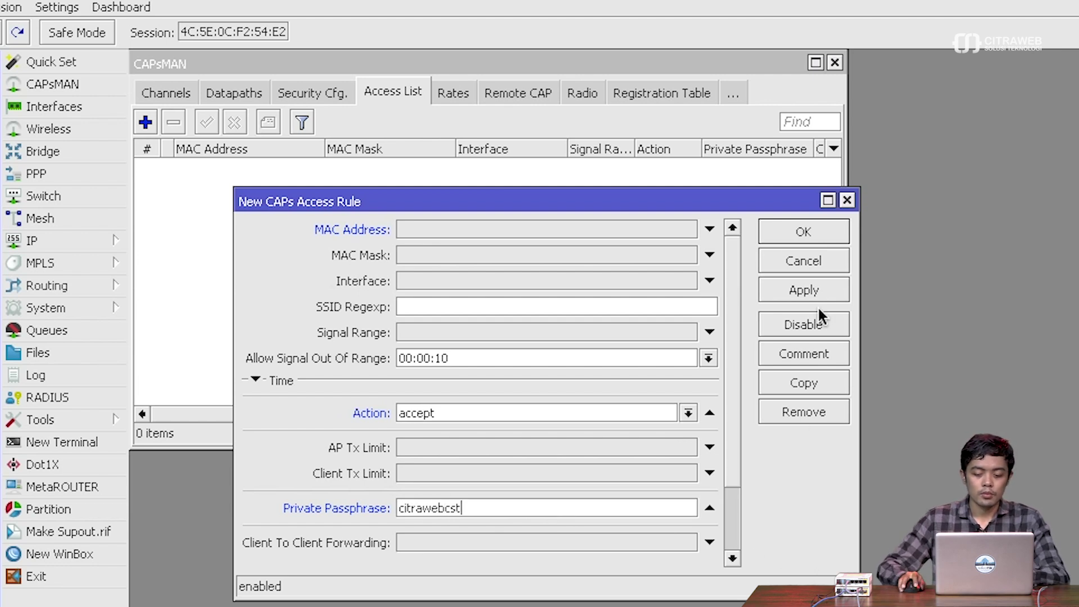
click(811, 281)
click(811, 236)
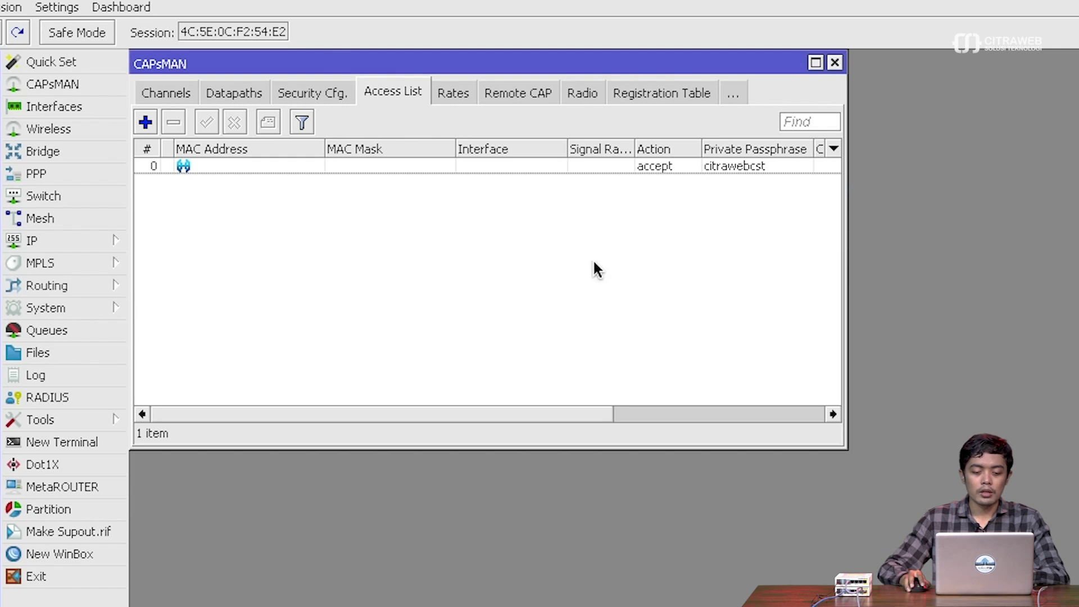
click(145, 122)
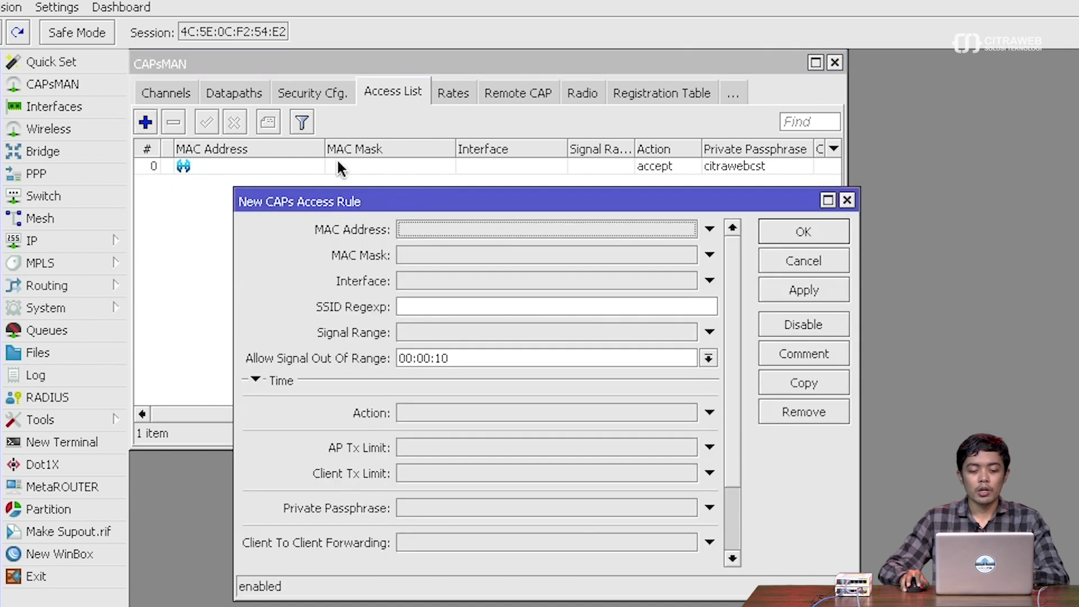
click(430, 229)
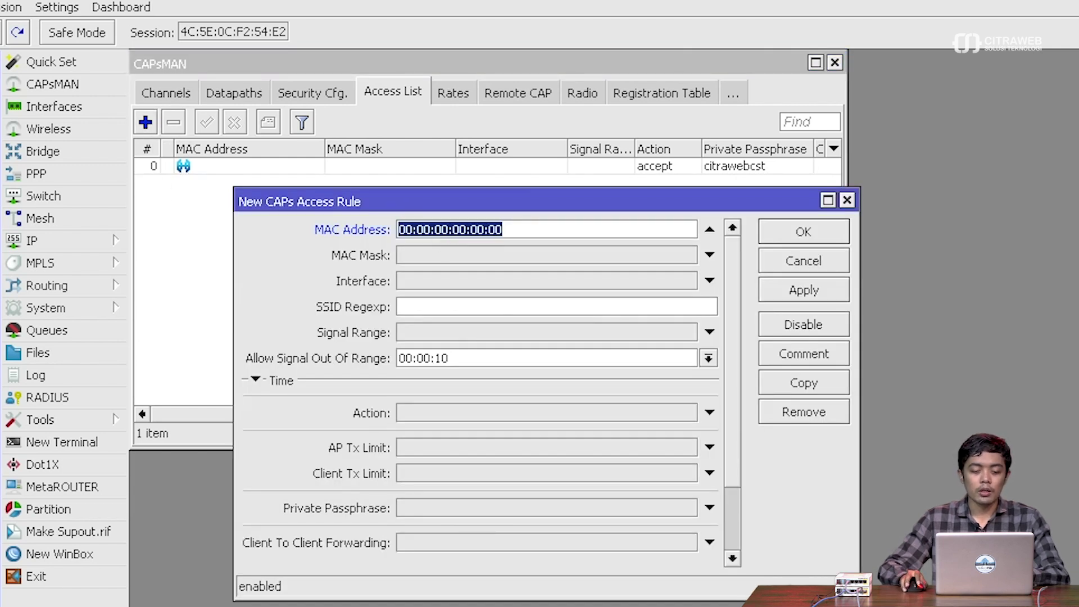
key(super+Tab)
triple_click(387, 118)
key(super+c)
key(super+Tab)
click(544, 234)
key(super+v)
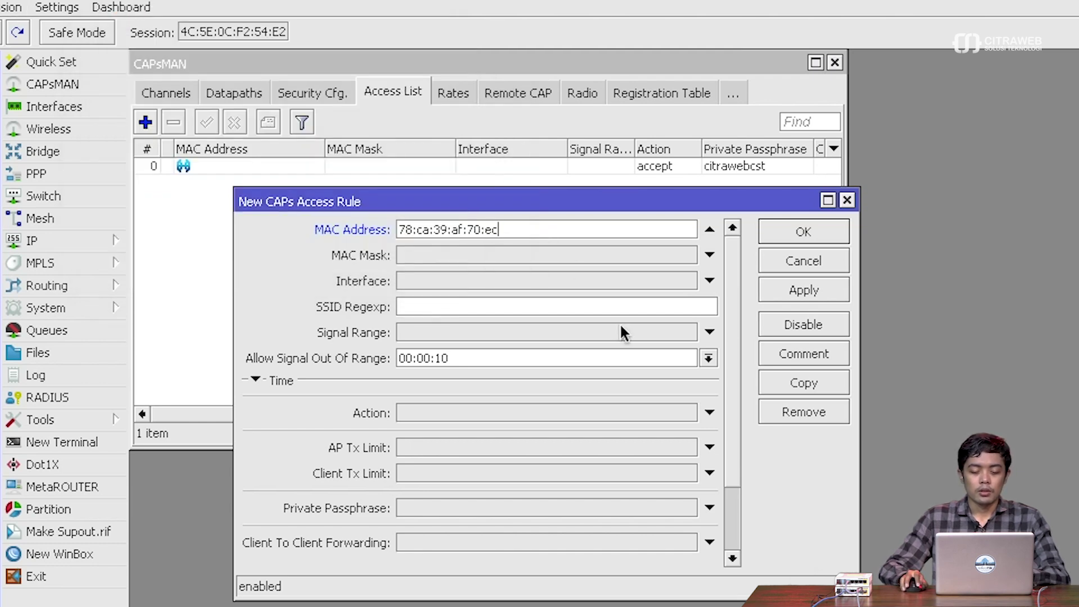
- Set the rule to interface any, action accept, with its own private passphrase, and apply
click(539, 281)
click(584, 283)
click(585, 283)
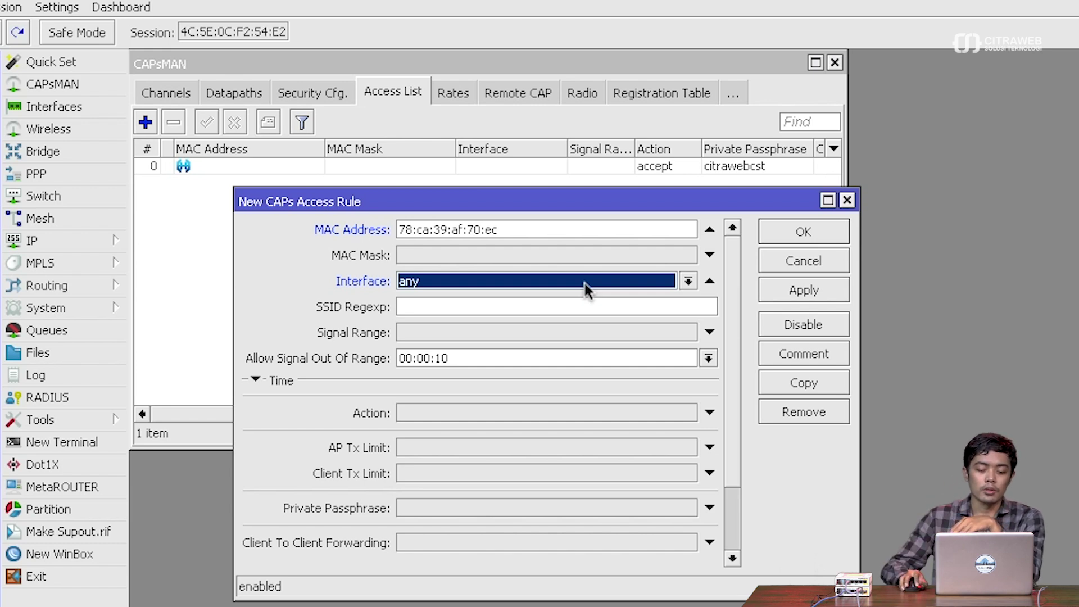
click(479, 415)
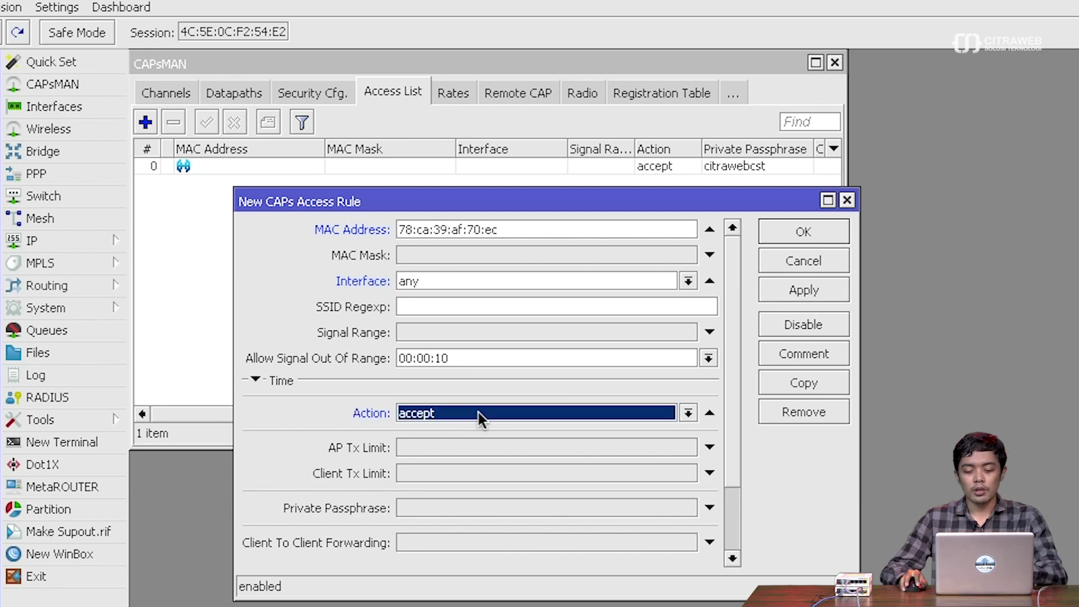
click(477, 508)
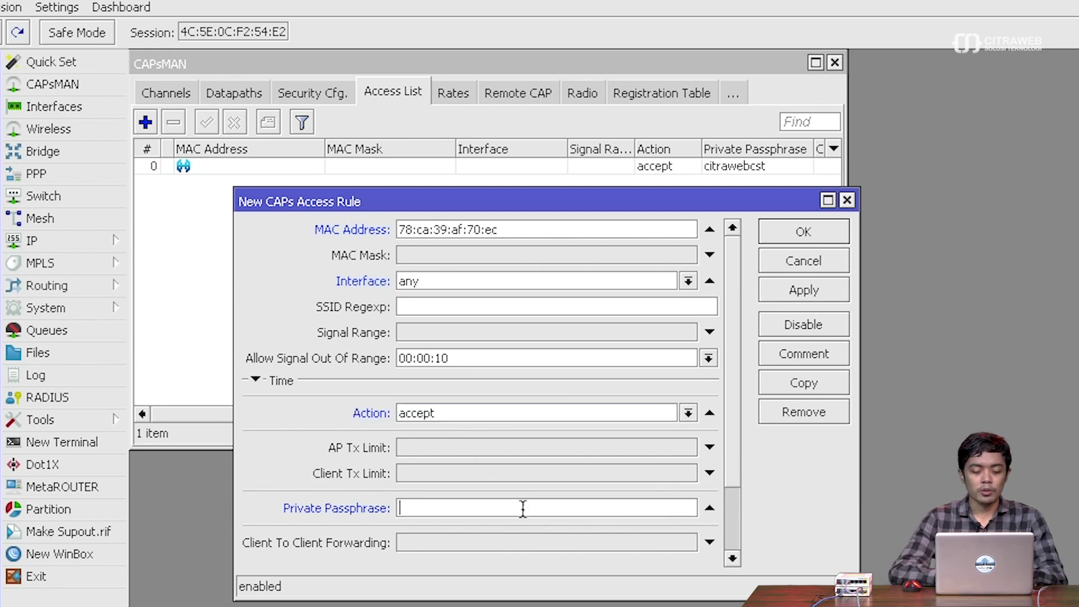
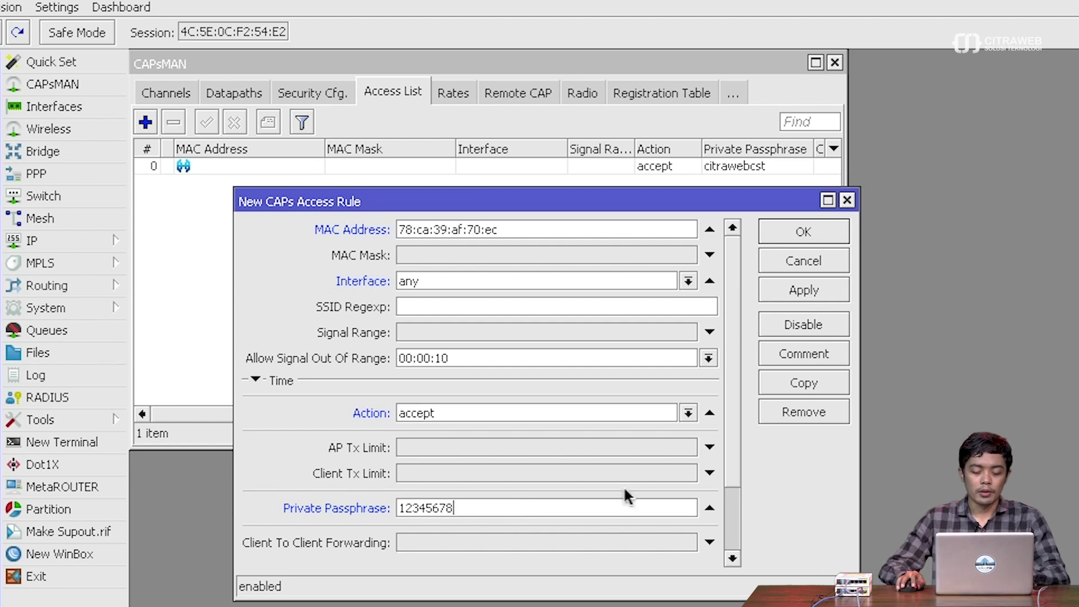
click(794, 290)
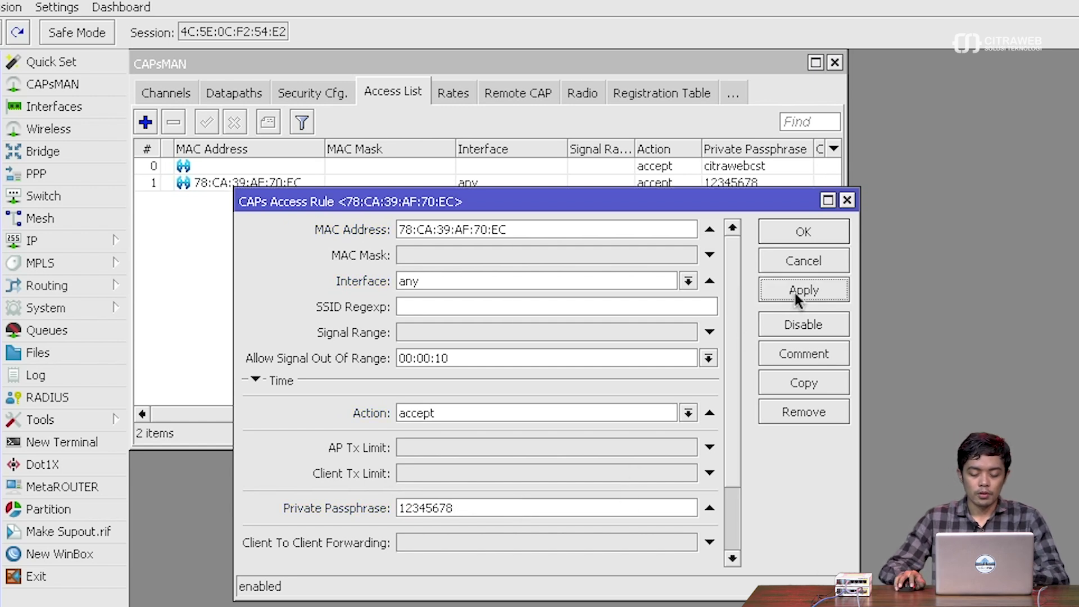
- Copy the 78:CA rule for MAC c8:3d:dc:d8:c7:6a with a new private passphrase, closing both dialogs
key(super+Tab)
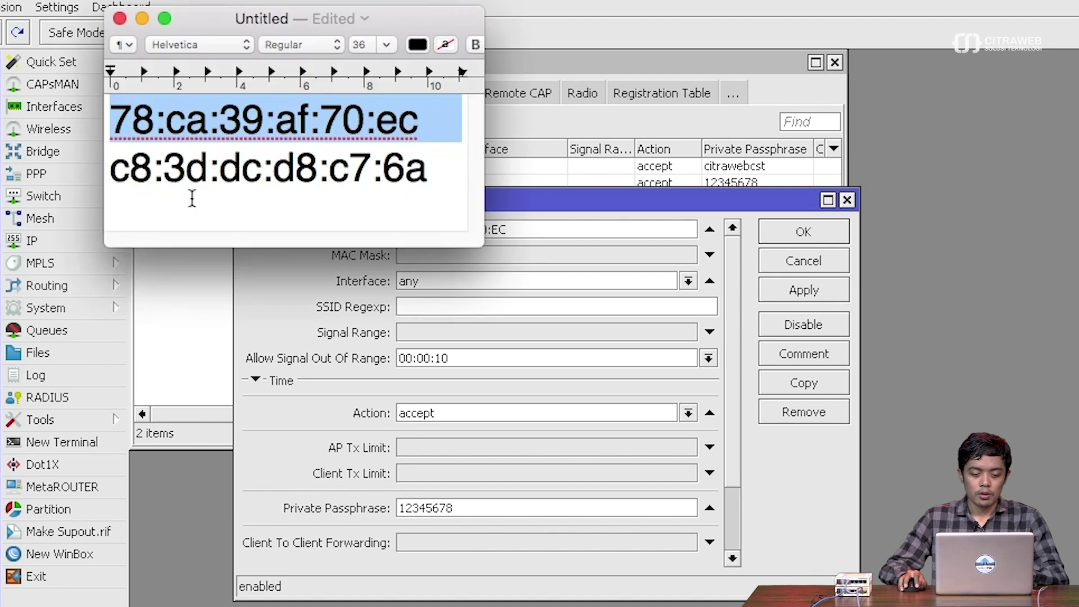
triple_click(241, 167)
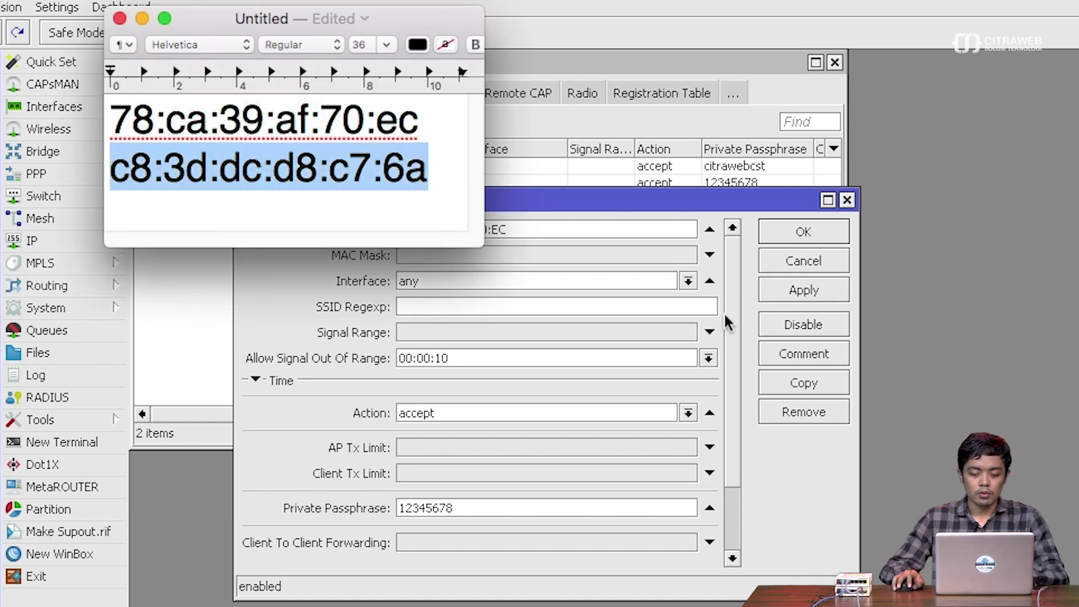
click(803, 382)
click(542, 251)
double_click(542, 251)
key(ctrl+v)
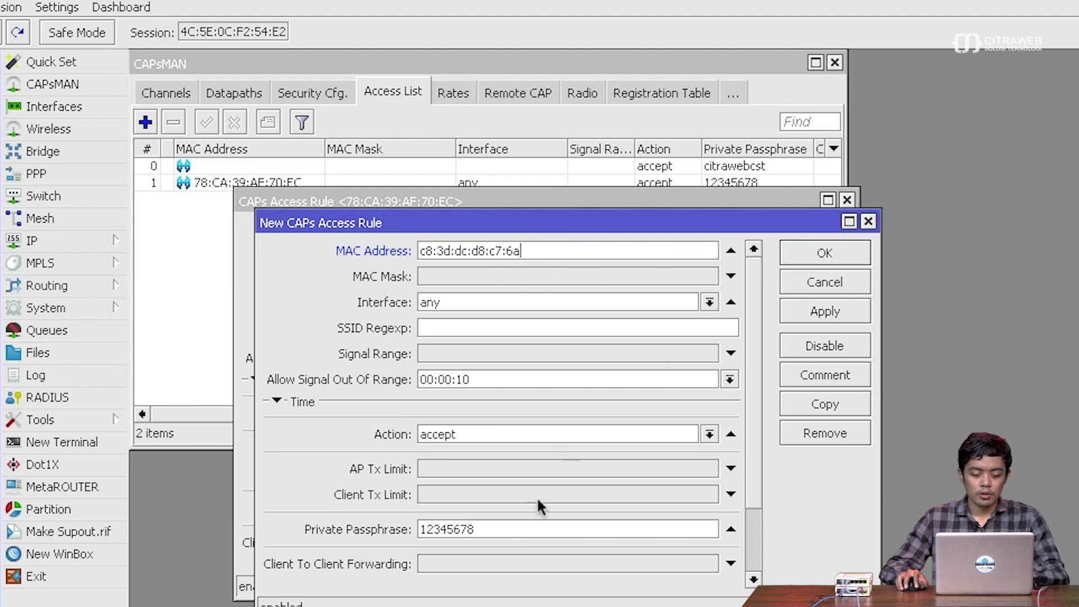
double_click(516, 528)
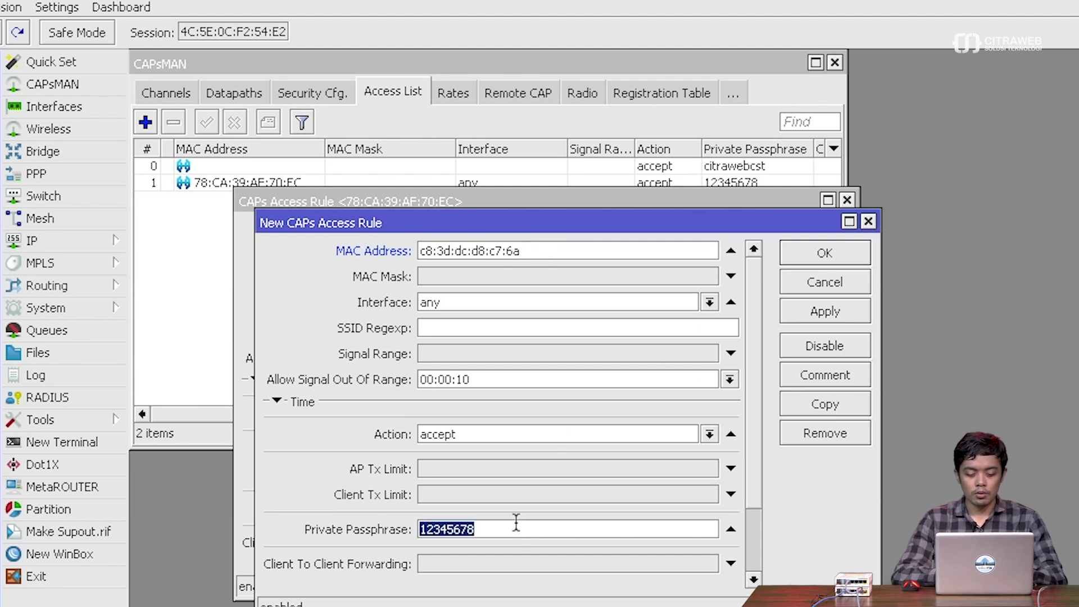
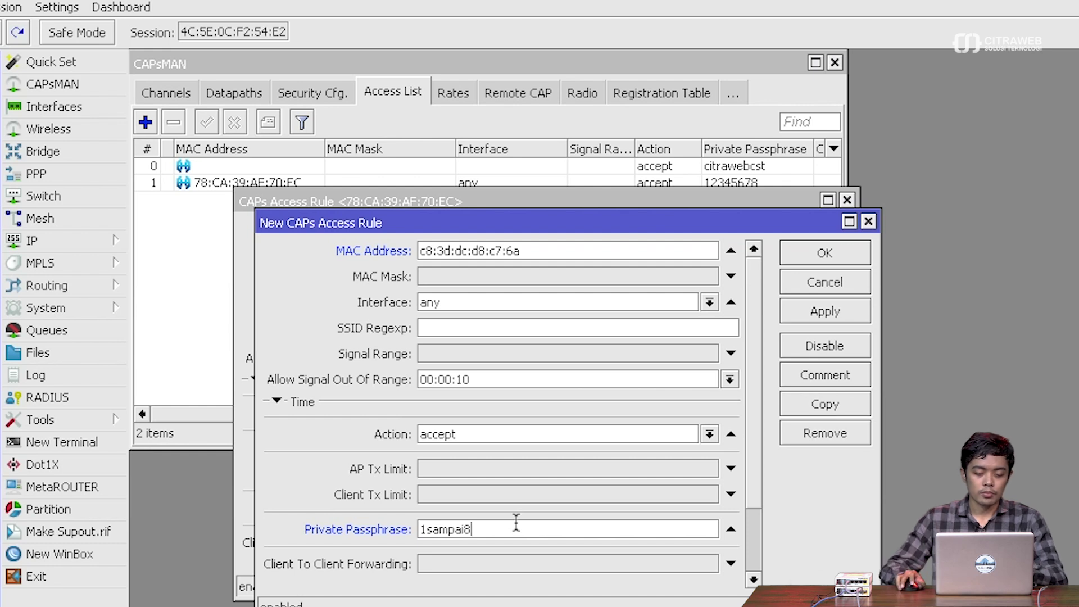
click(821, 310)
click(821, 255)
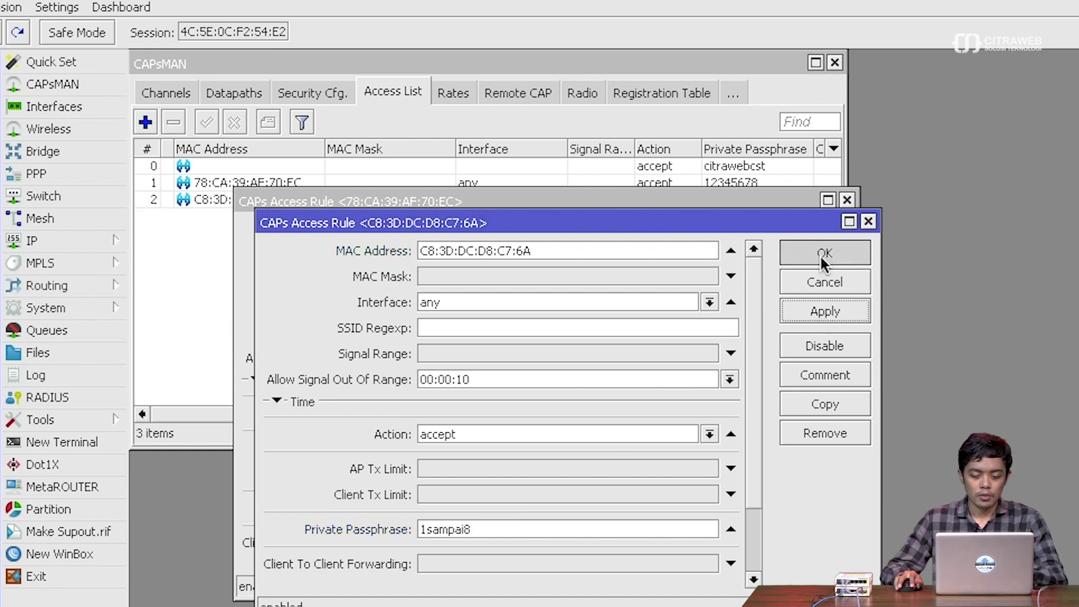
click(807, 230)
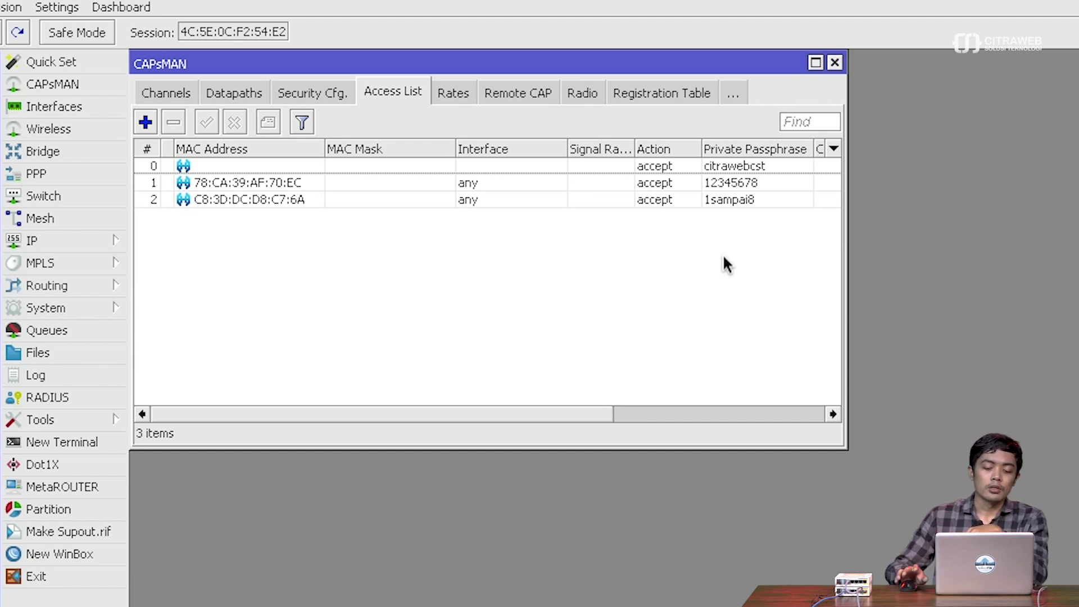
- Drag the C8:3D:DC:D8:C7:6A rule to the top of the access list, then select the catch-all rule
click(149, 198)
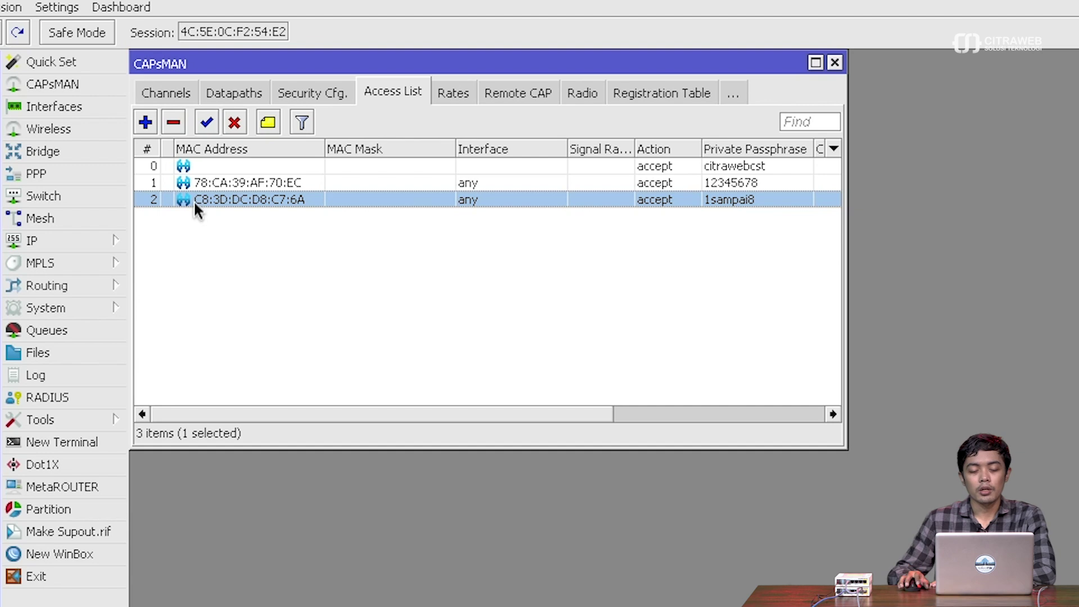
mouse_move(168, 194)
mouse_down()
mouse_move(183, 163)
mouse_move(175, 197)
mouse_move(179, 181)
mouse_up()
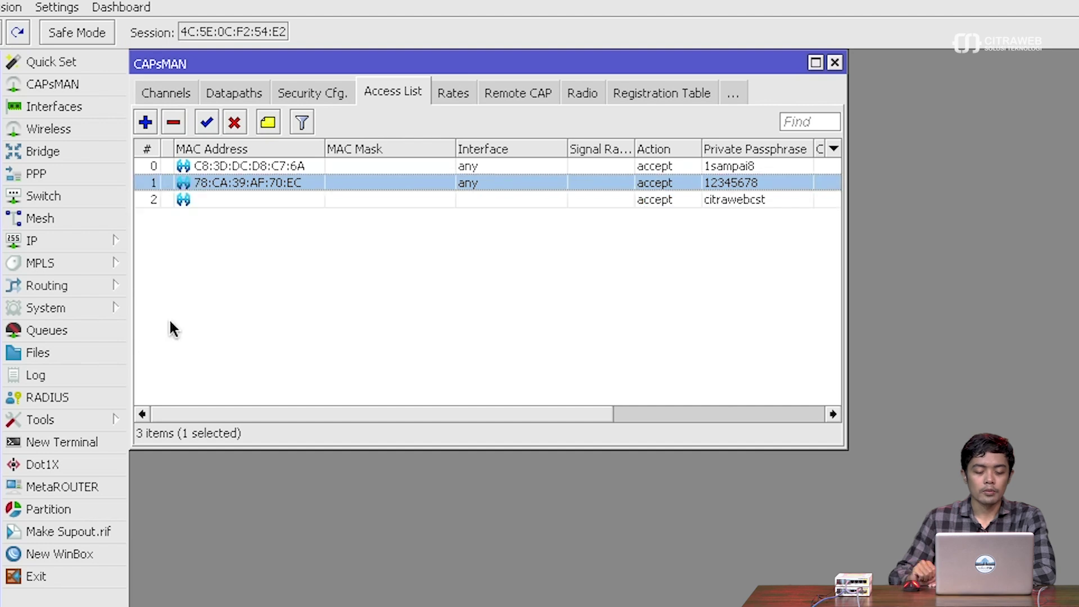
click(283, 302)
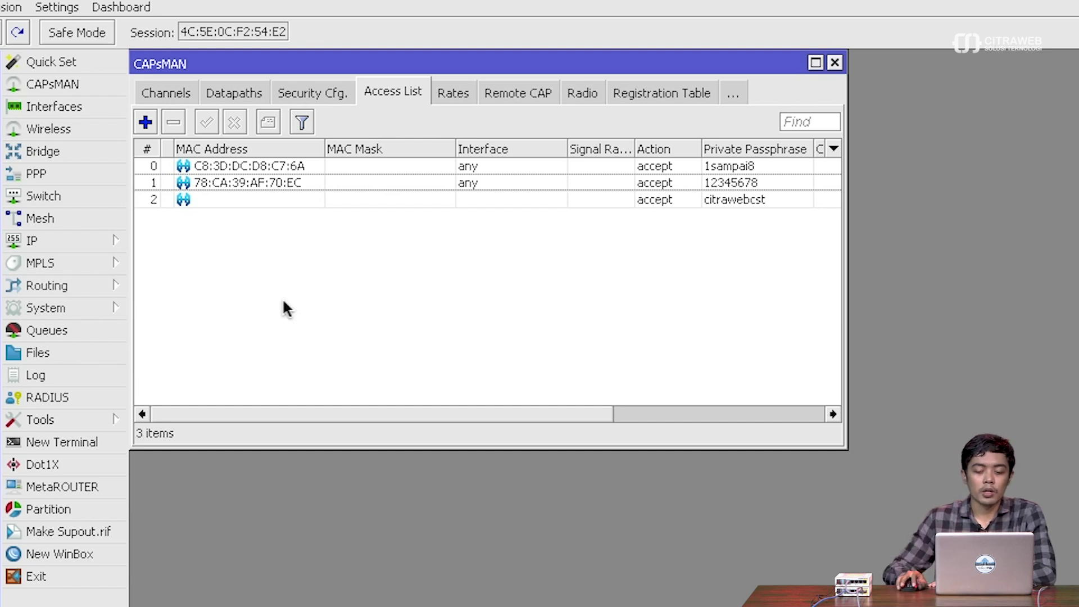
click(322, 201)
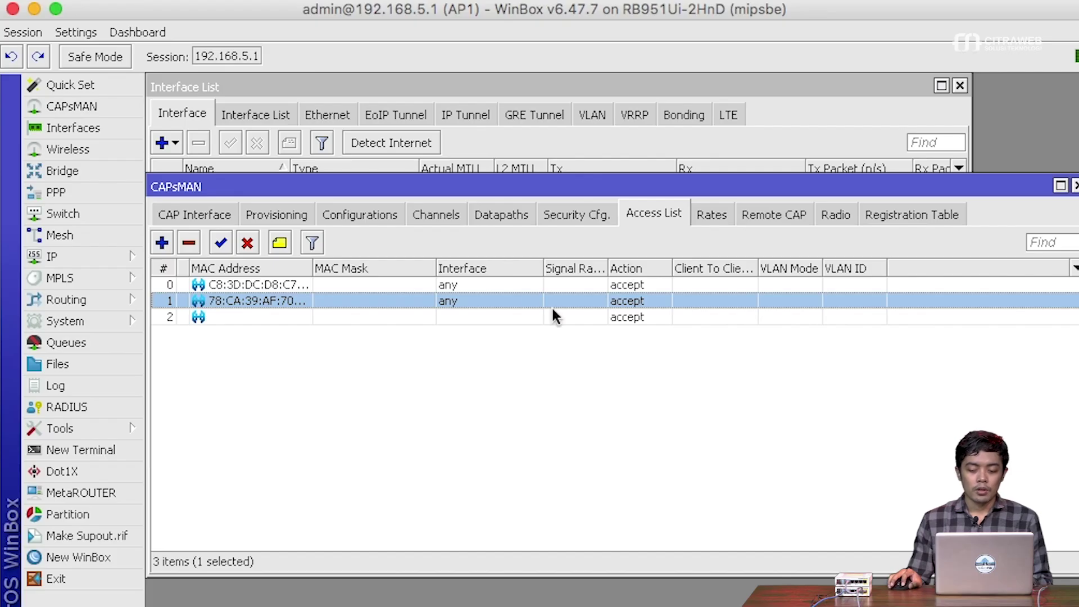
- Add the Private Passphrase column to the access list and turn off Hide Passwords
click(1074, 268)
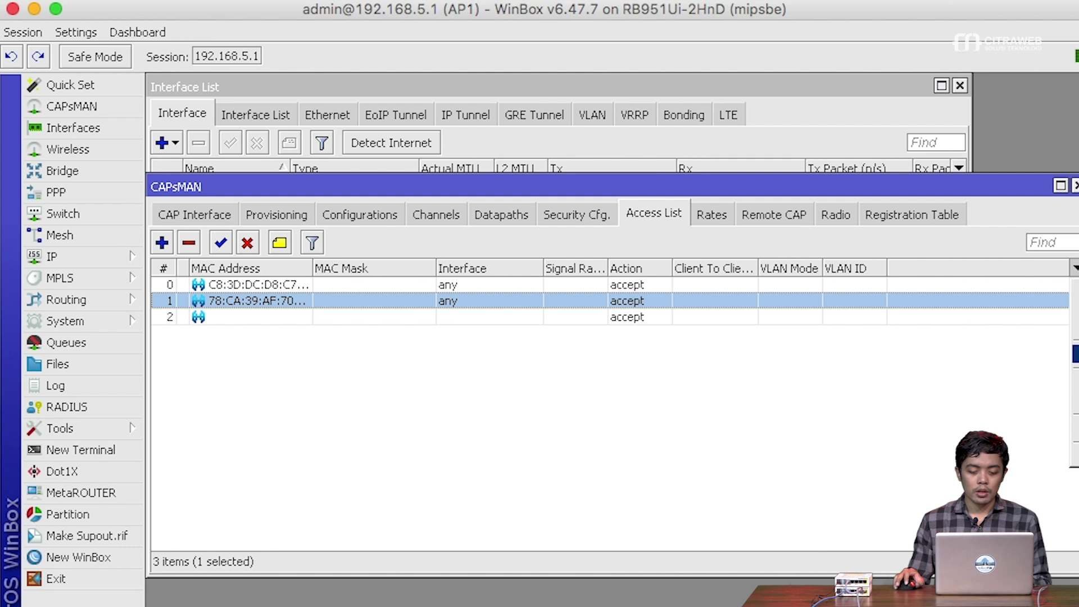
click(1074, 354)
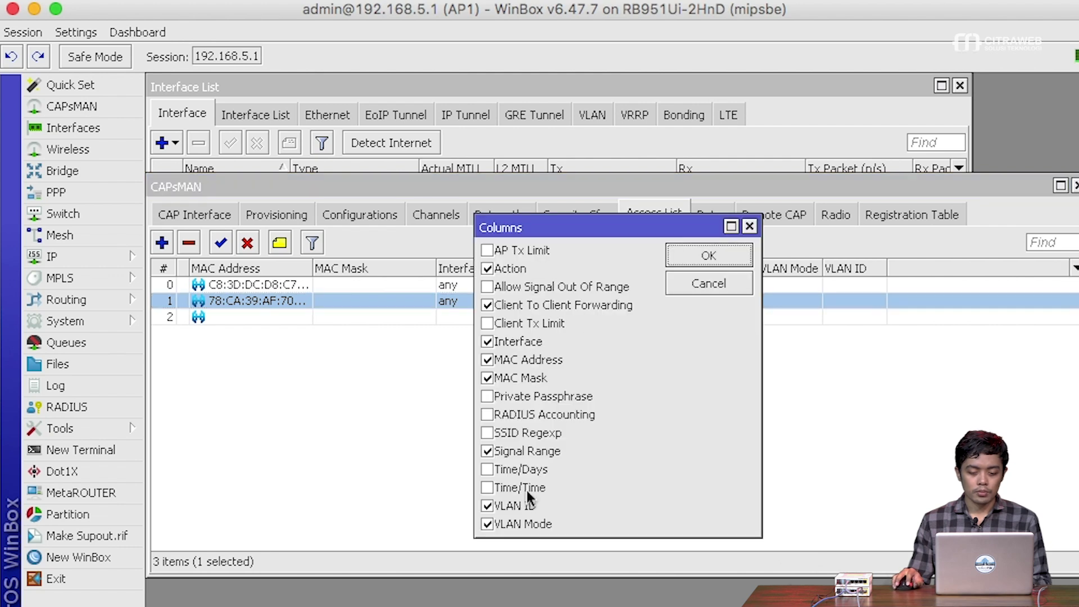
click(493, 399)
click(685, 279)
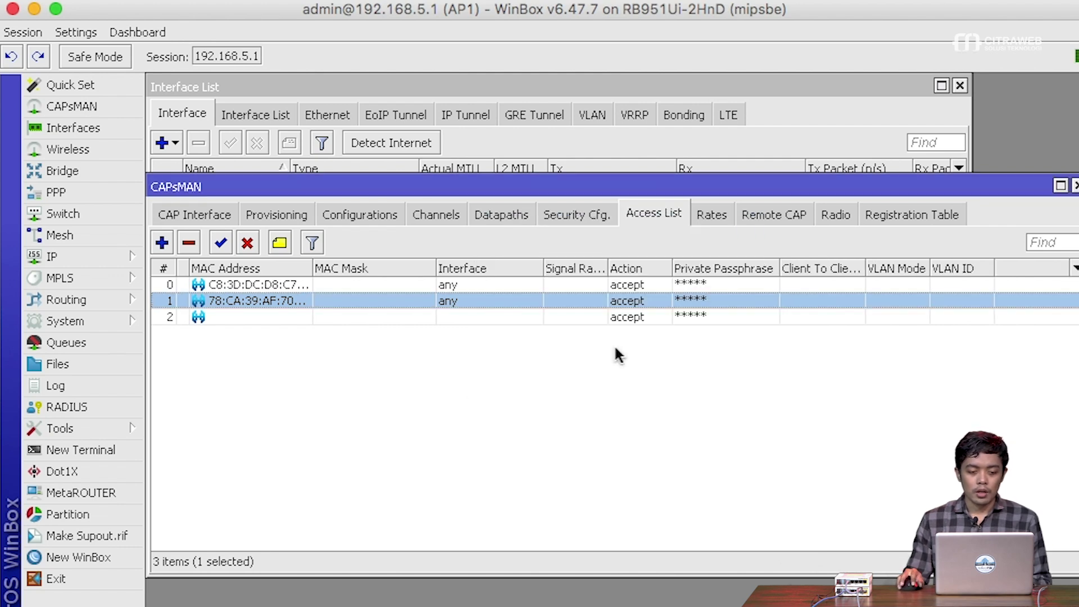
click(84, 32)
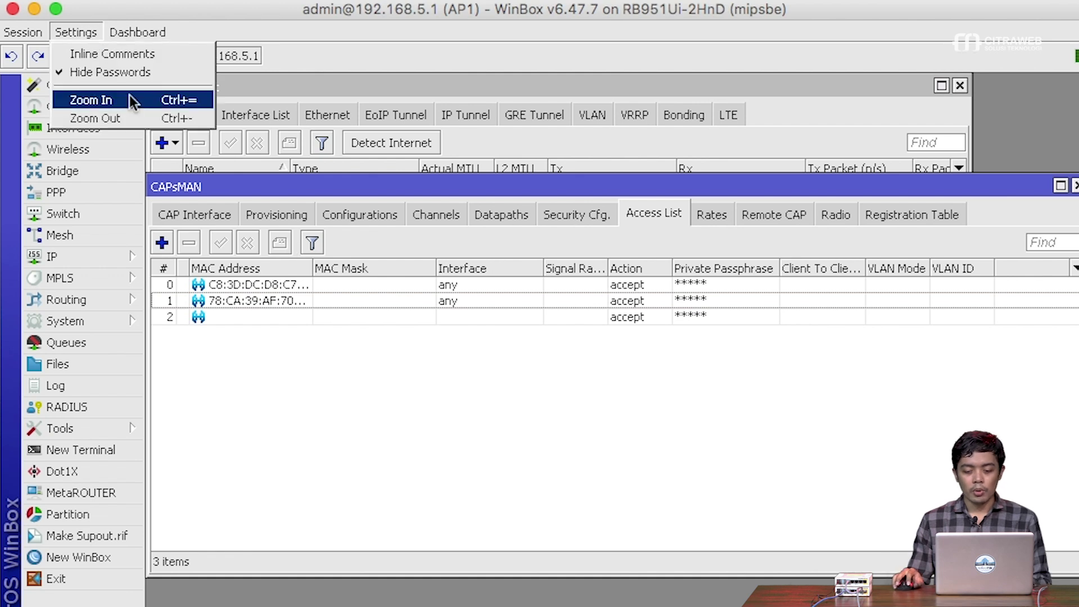
click(130, 73)
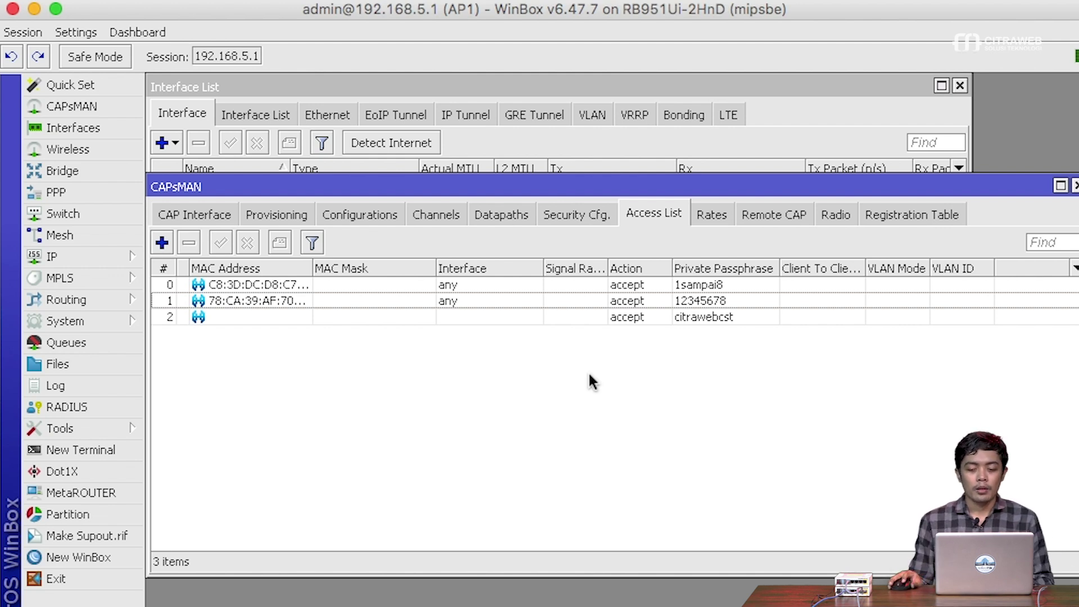
click(298, 301)
drag(311, 268, 339, 268)
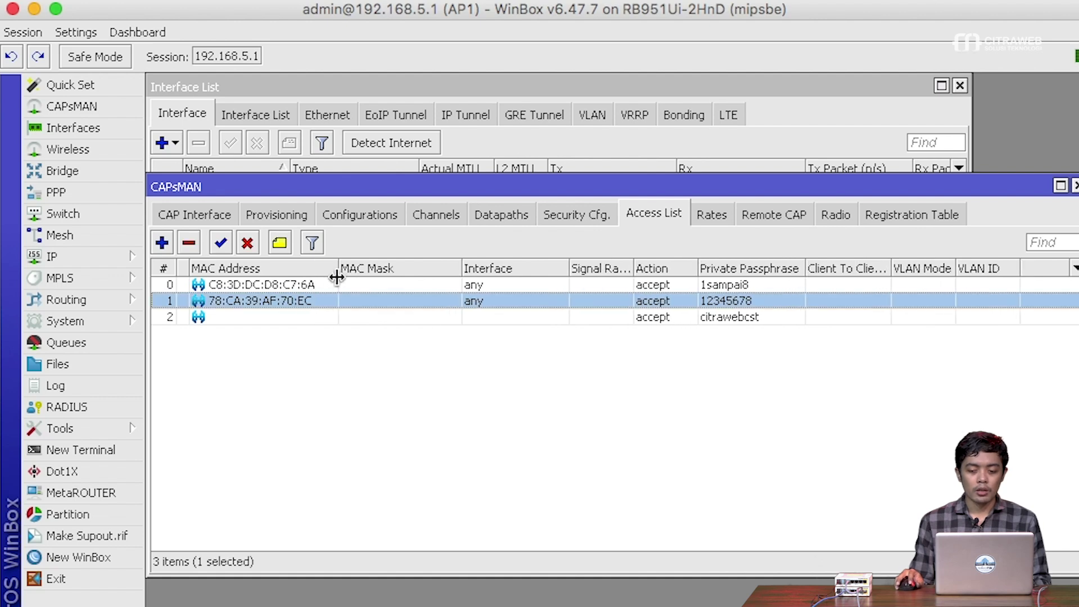
click(278, 244)
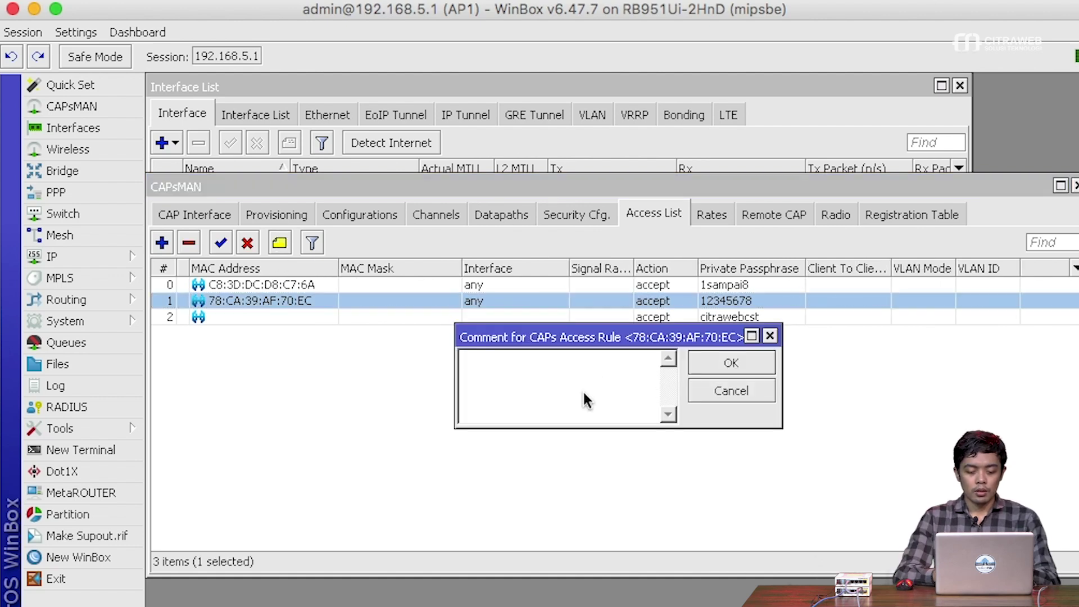
key(BackSpace)
key(BackSpace)
key(BackSpace)
key(Return)
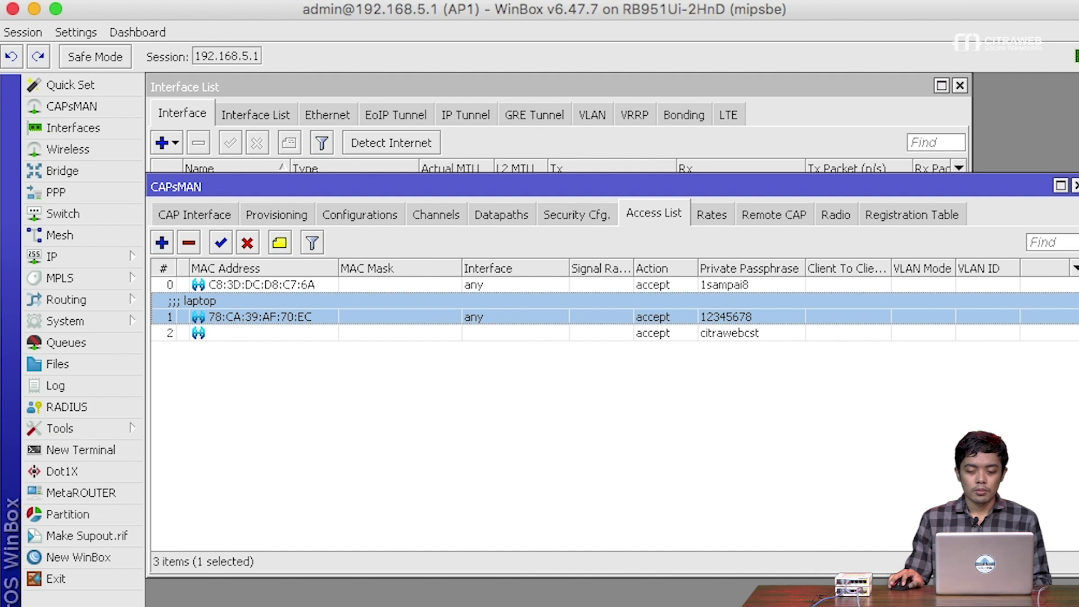
click(960, 1)
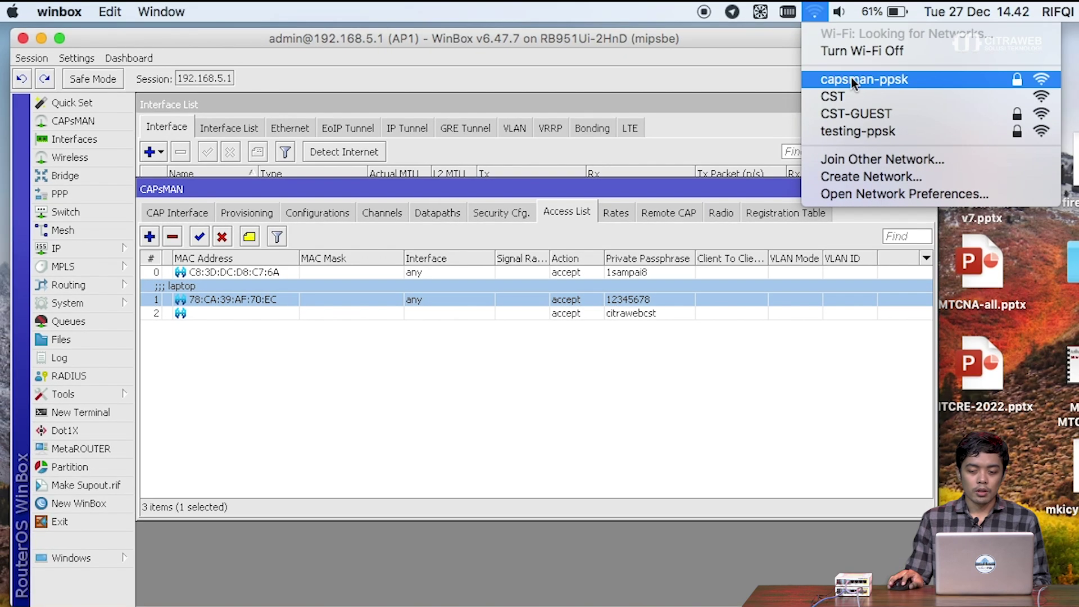
click(851, 79)
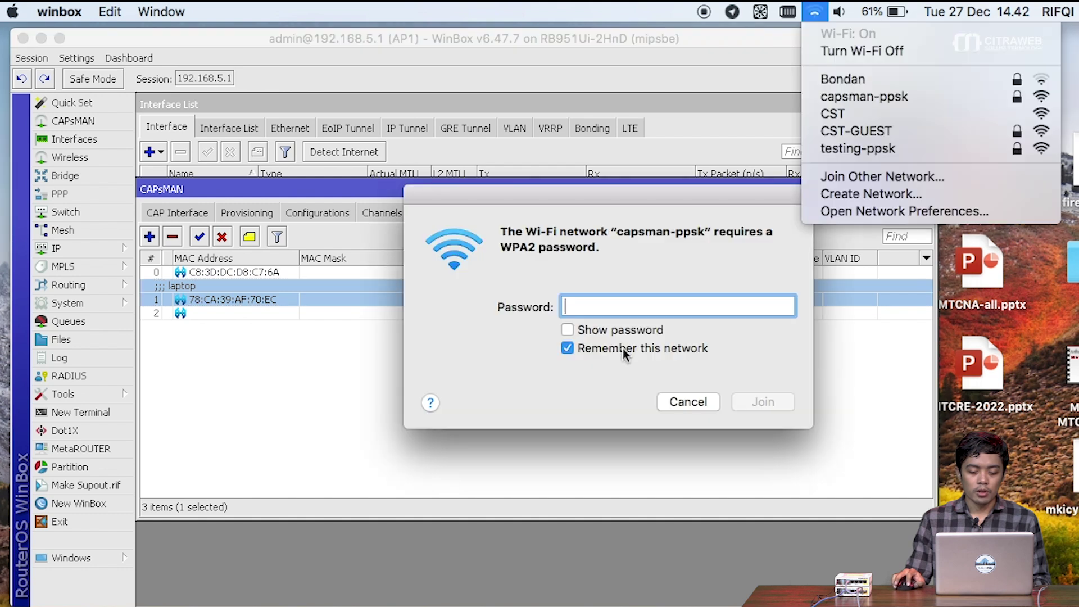
- Try joining capsman-ppsk with the shared passphrase, shown in plain text and not remembered
click(567, 330)
click(569, 349)
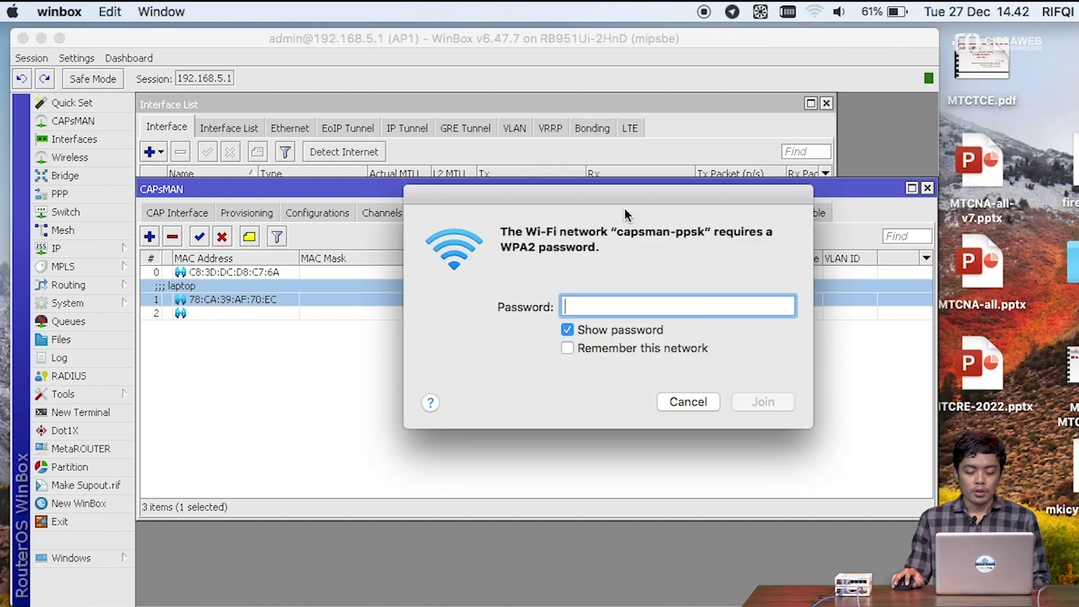
drag(632, 194, 653, 366)
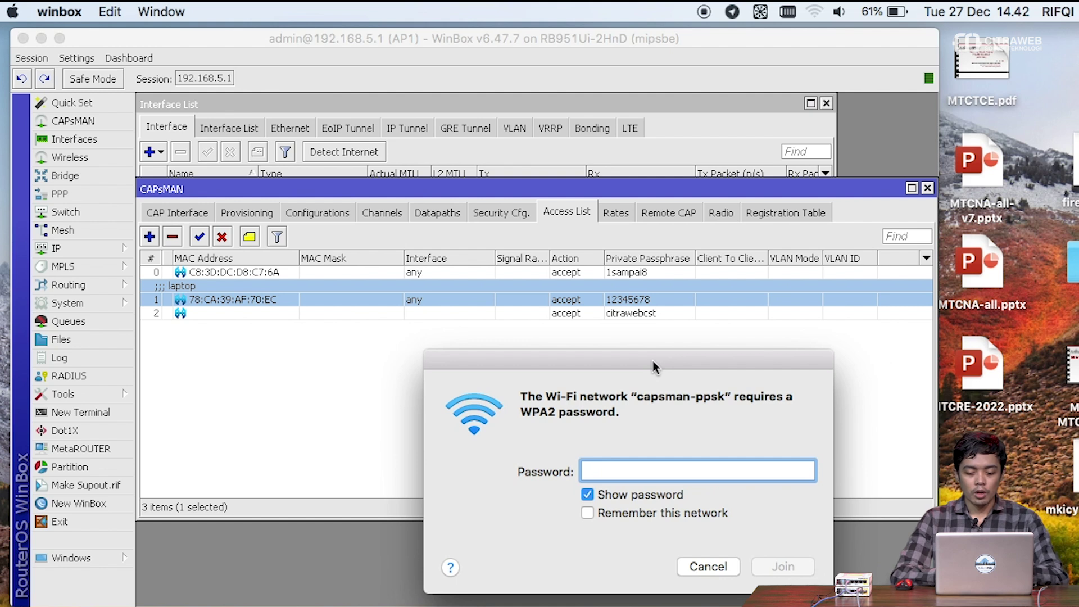
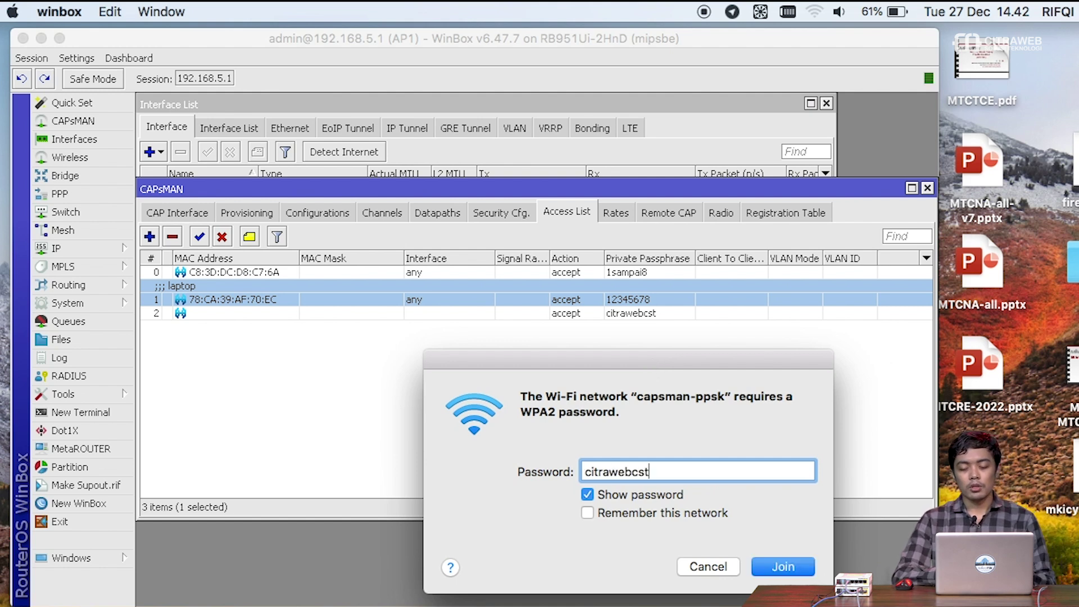
key(Return)
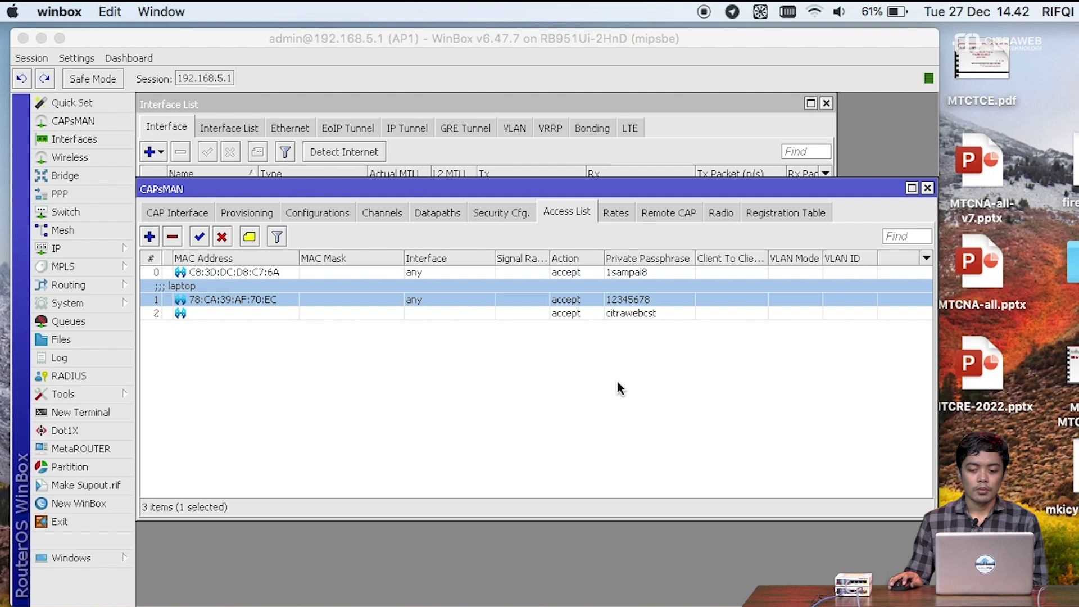
- After the rejection, rejoin capsman-ppsk using the laptop rule's private passphrase
click(815, 14)
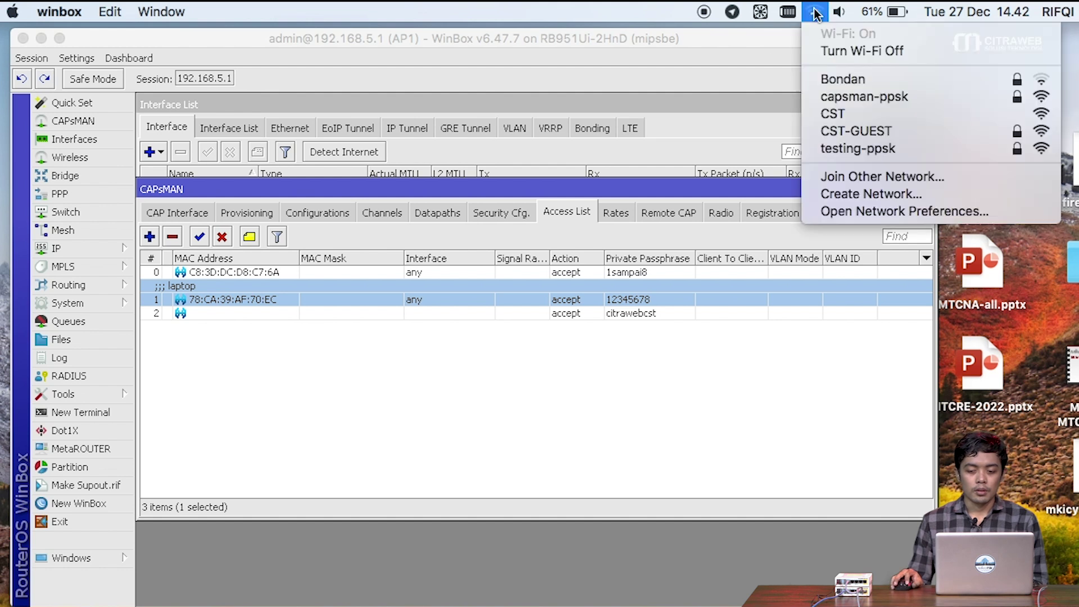
click(697, 375)
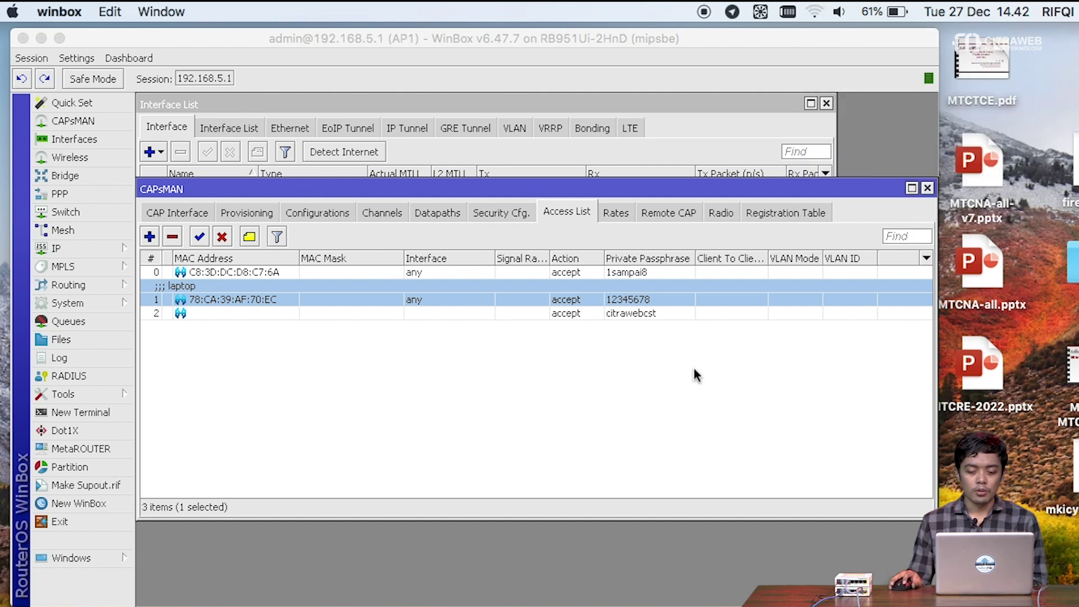
click(815, 11)
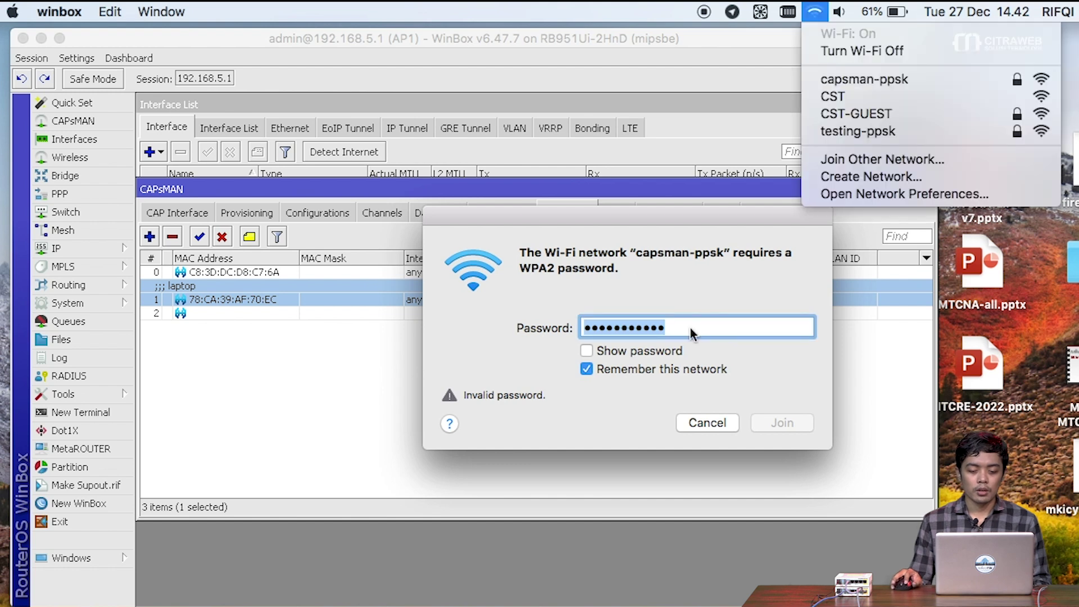
click(772, 121)
drag(706, 304, 653, 415)
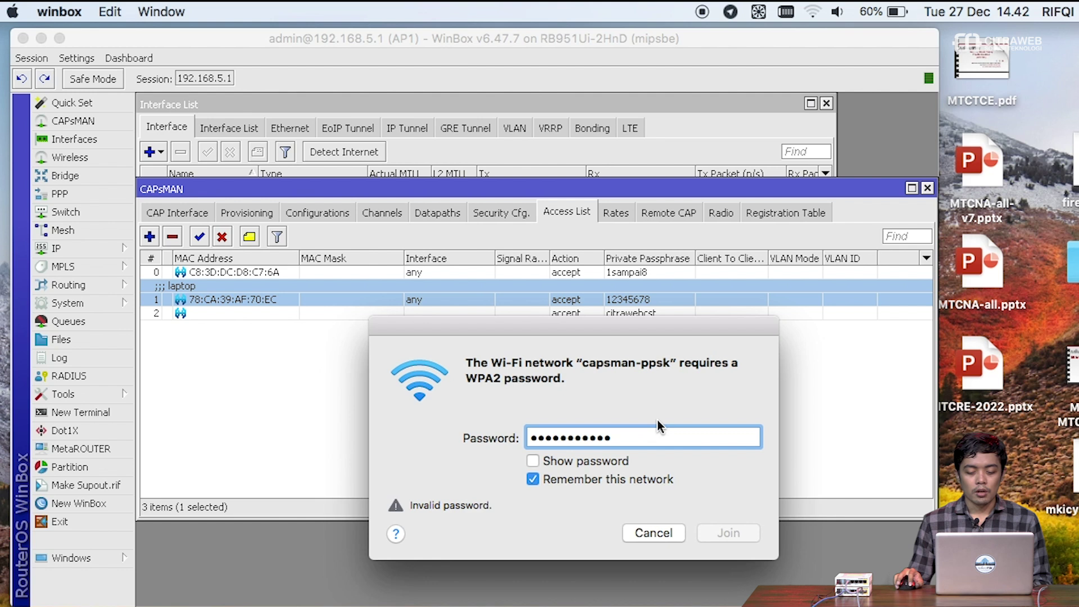
click(532, 479)
click(532, 461)
double_click(665, 440)
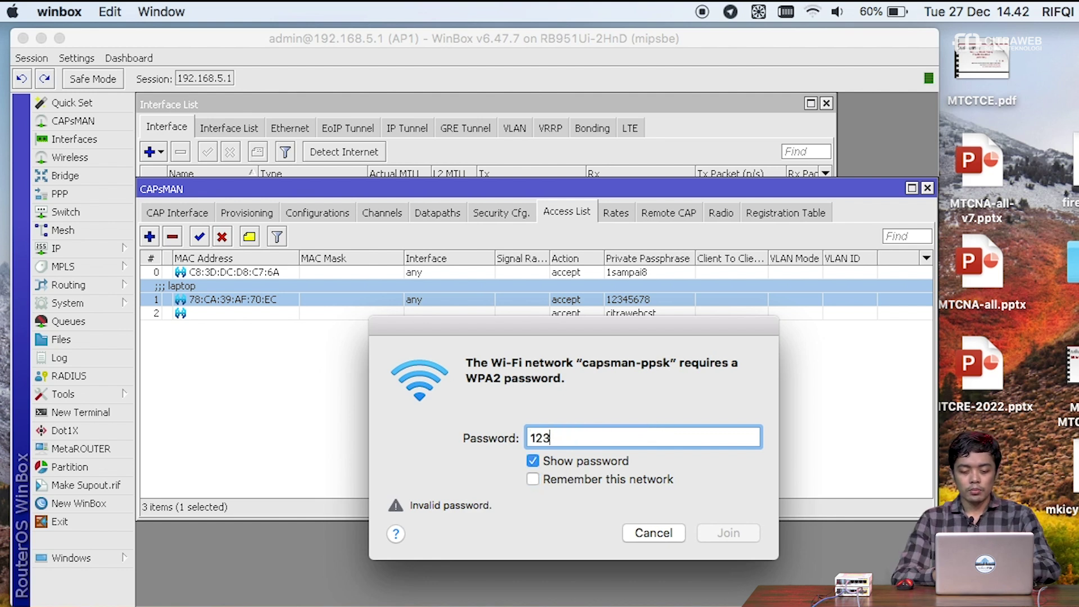
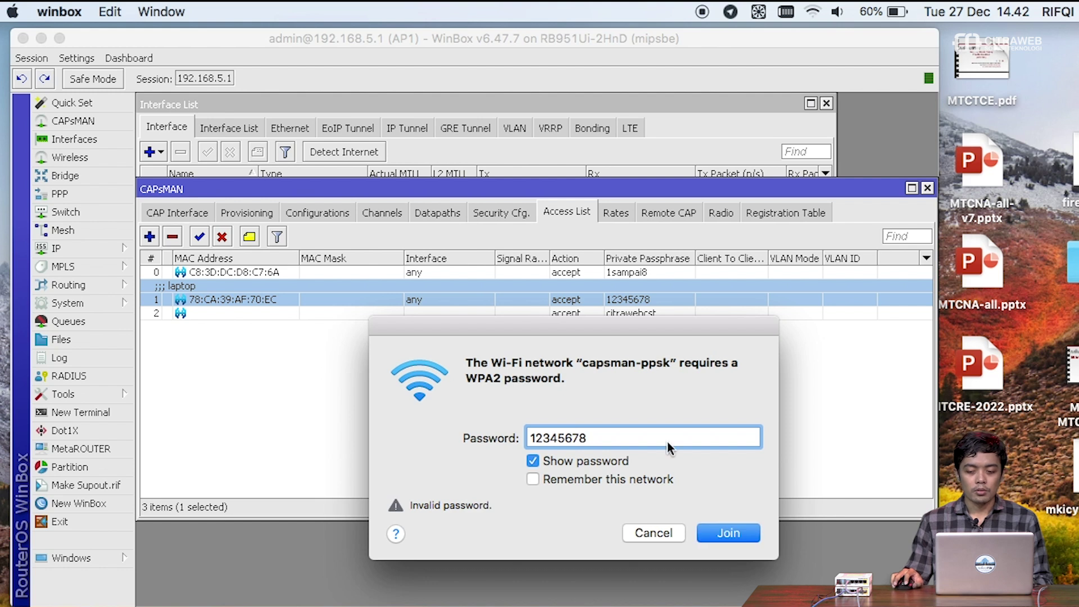
click(738, 540)
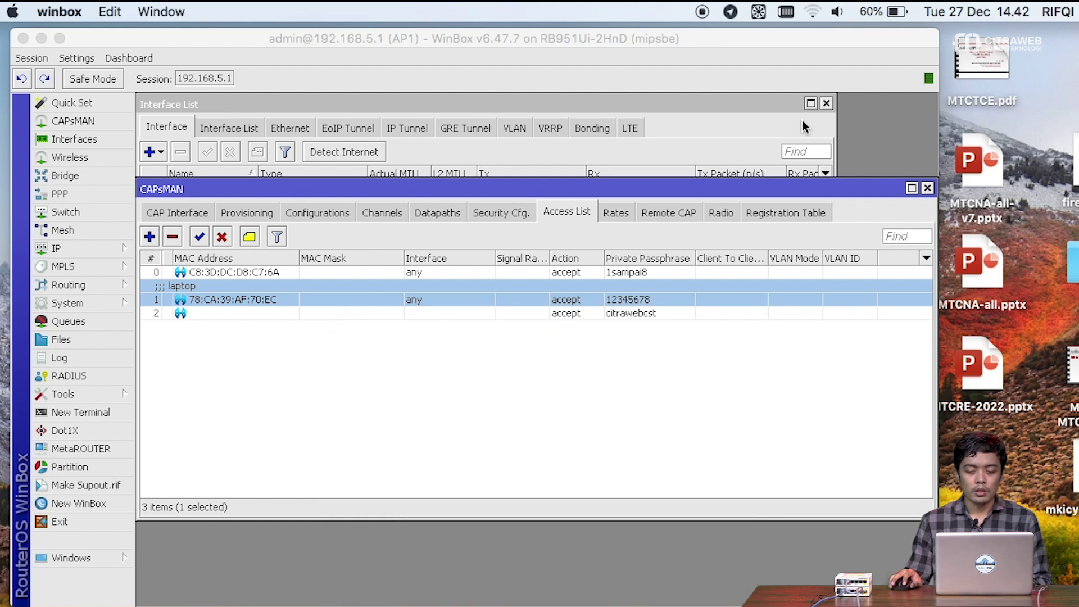
click(814, 12)
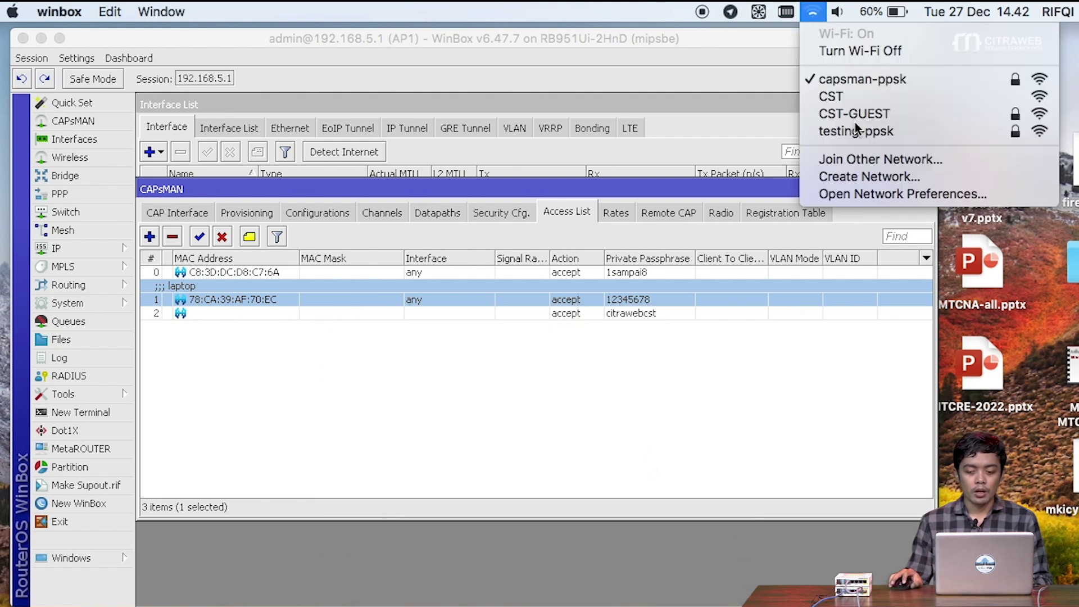
- Confirm in Network preferences that Wi-Fi holds IP 192.168.6.252, then return to WinBox
click(873, 195)
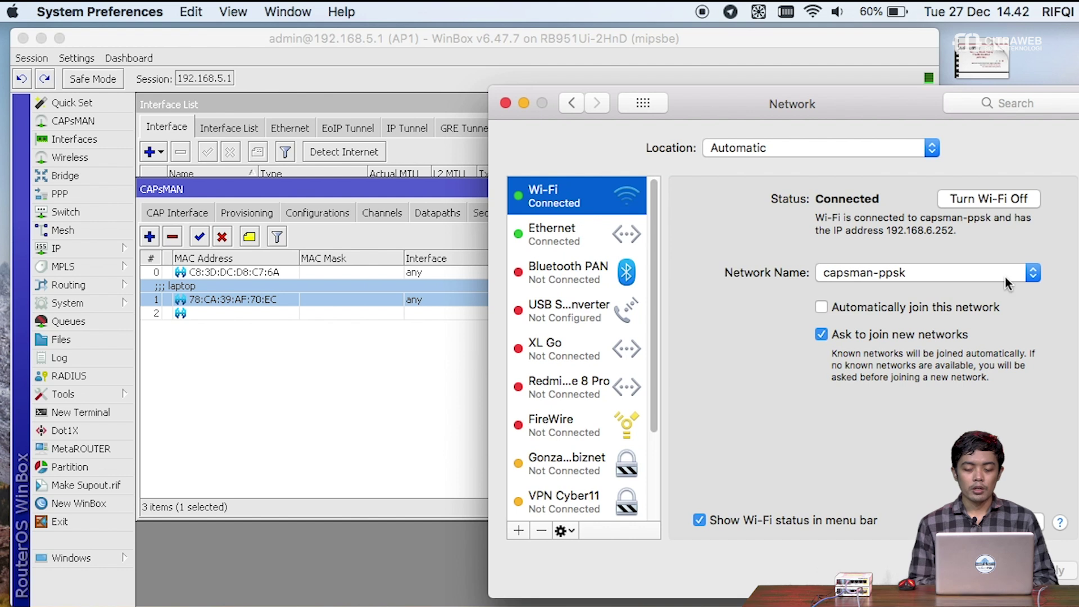
double_click(940, 230)
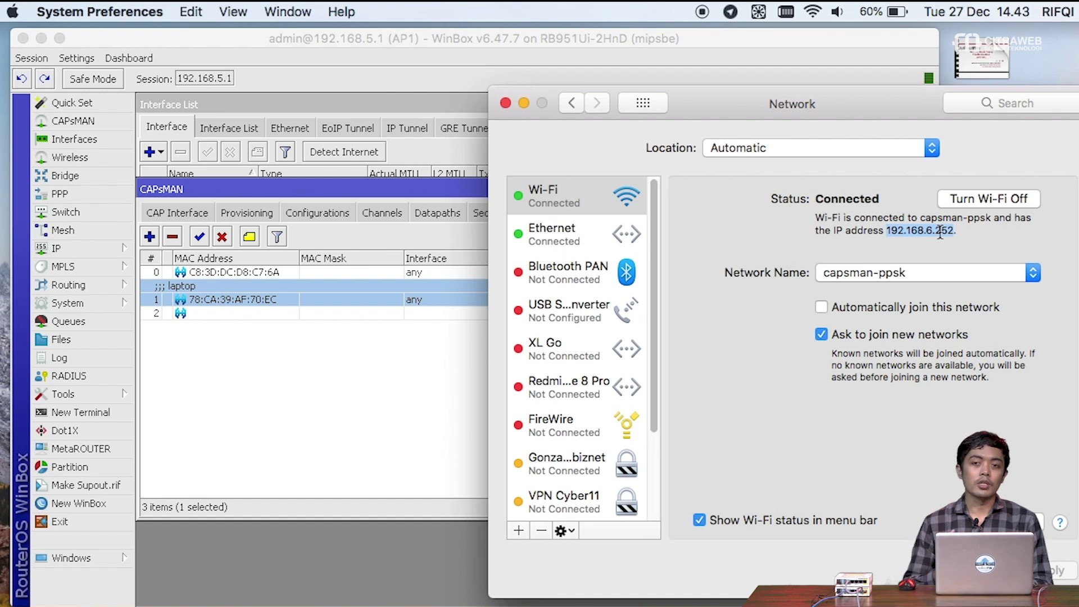
click(940, 230)
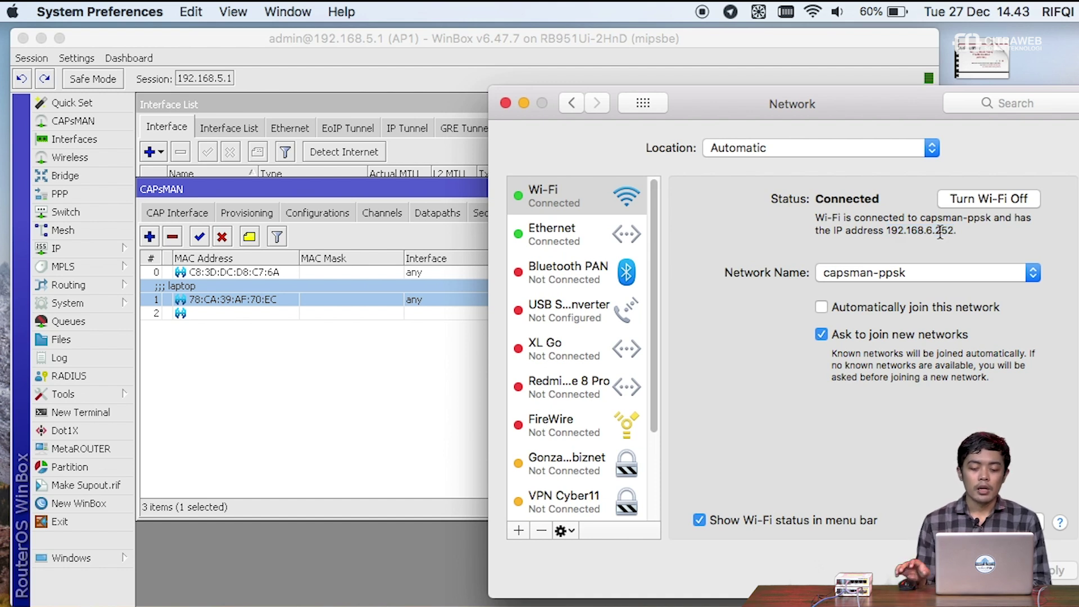
click(356, 356)
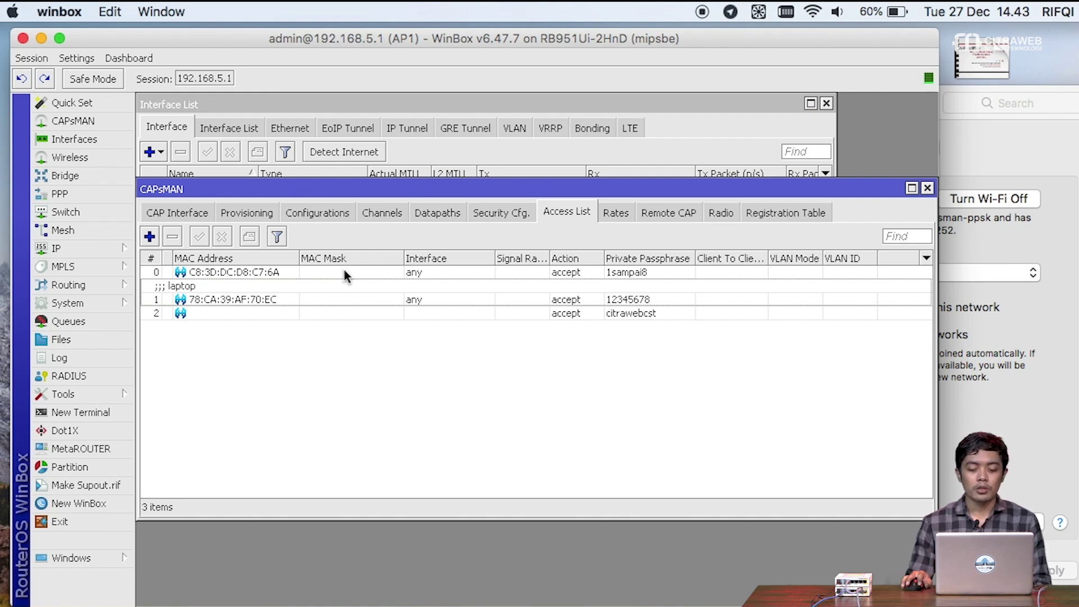
- Open the C8:3D:DC:D8:C7:6A rule, cancel without changes, and briefly check the interface list
double_click(344, 272)
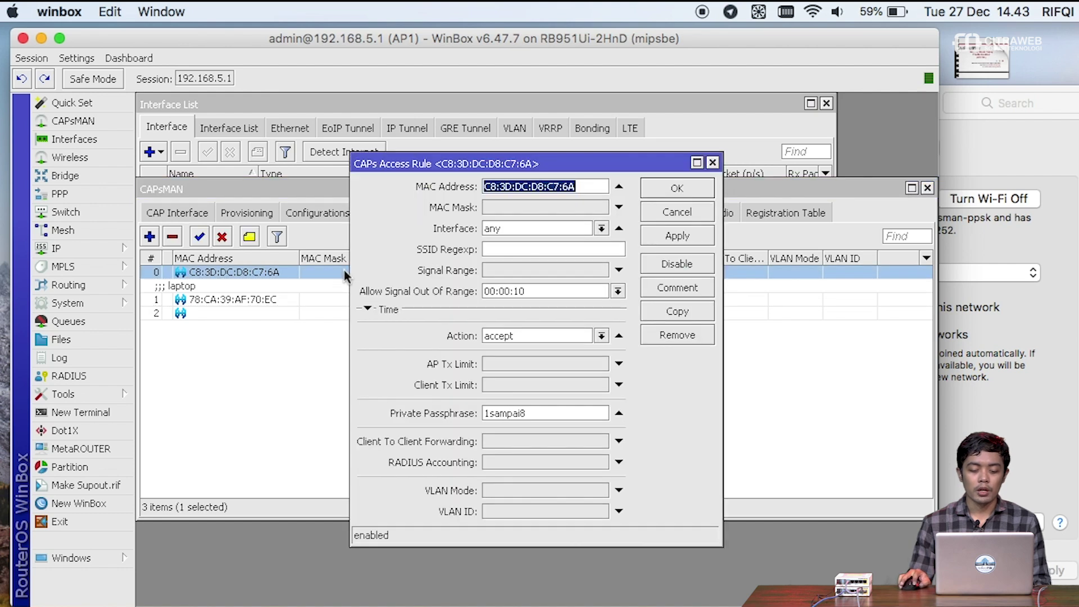
click(544, 512)
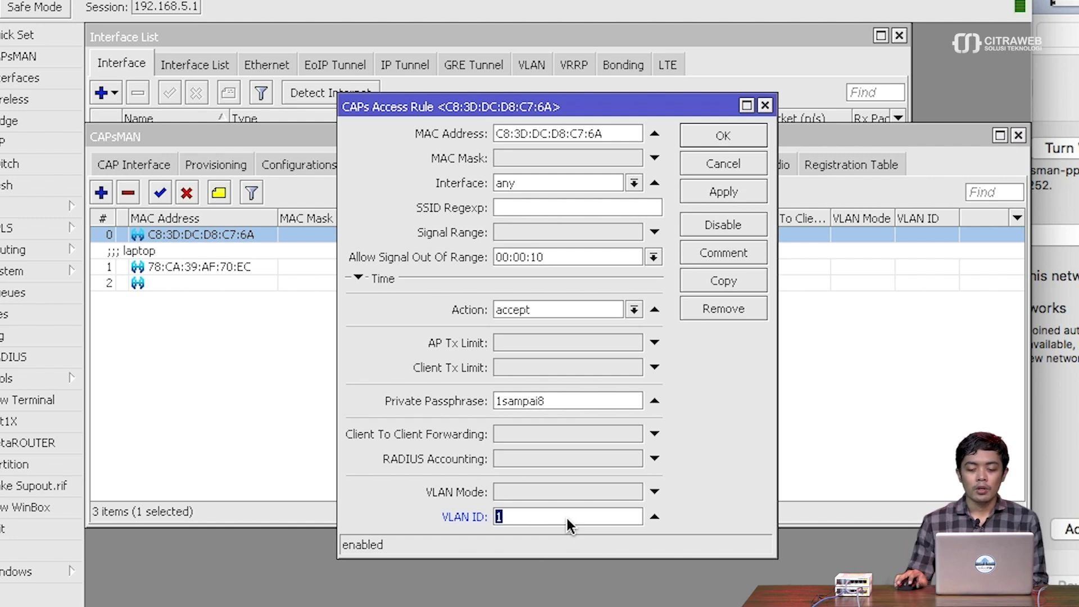
click(690, 164)
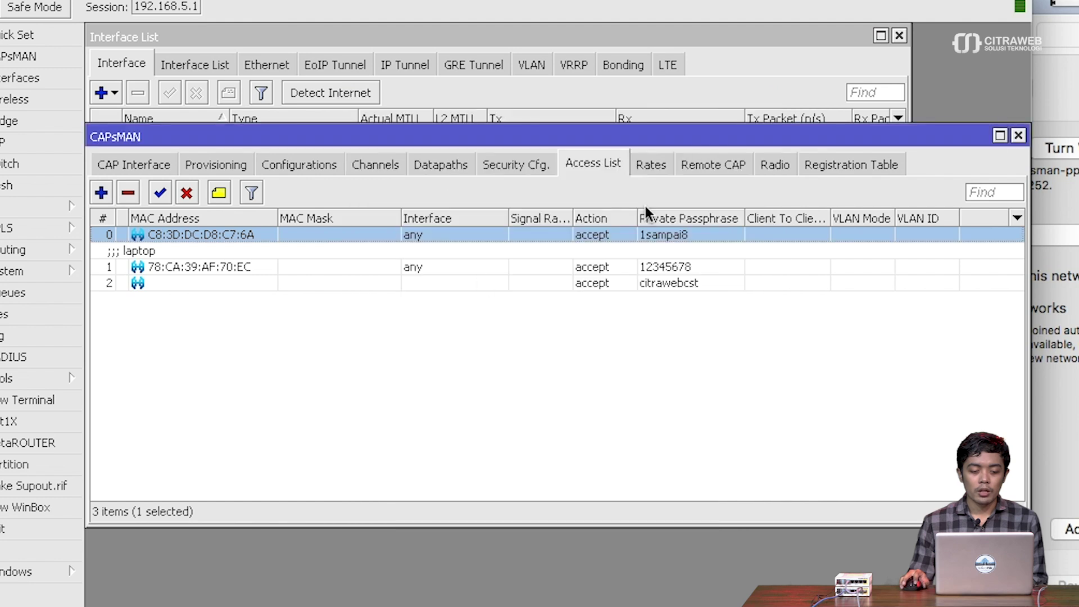
click(139, 35)
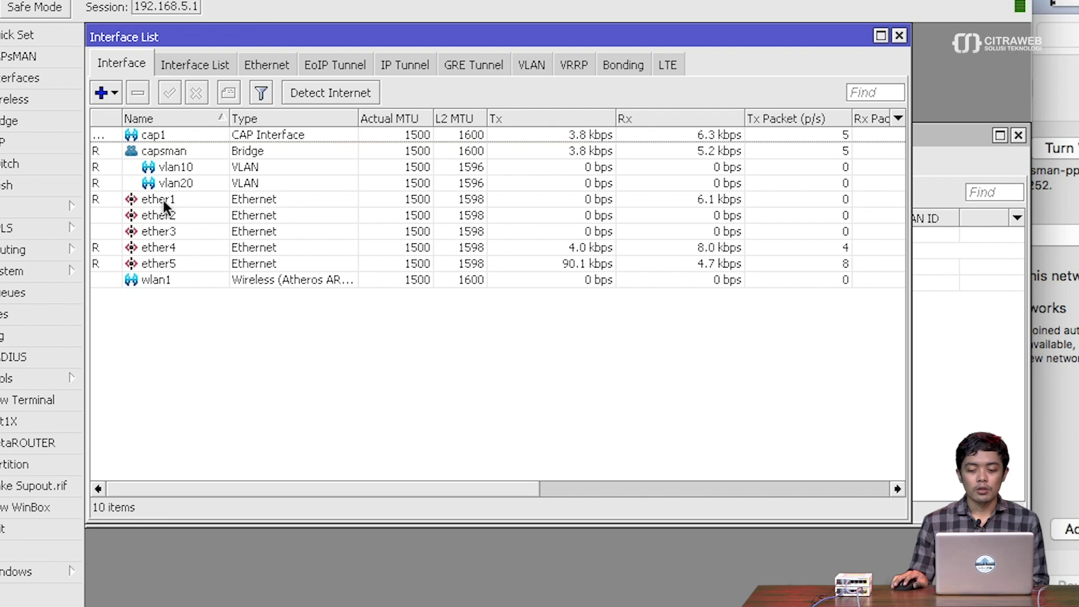
click(899, 36)
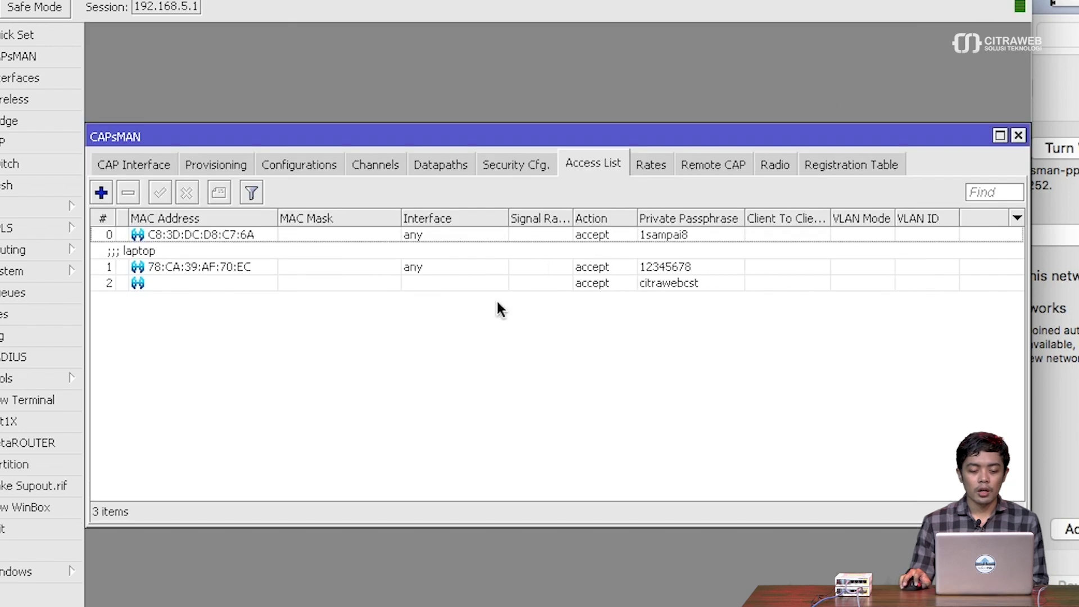
- Set the laptop's access rule to VLAN Mode use tag with VLAN ID 20
double_click(273, 254)
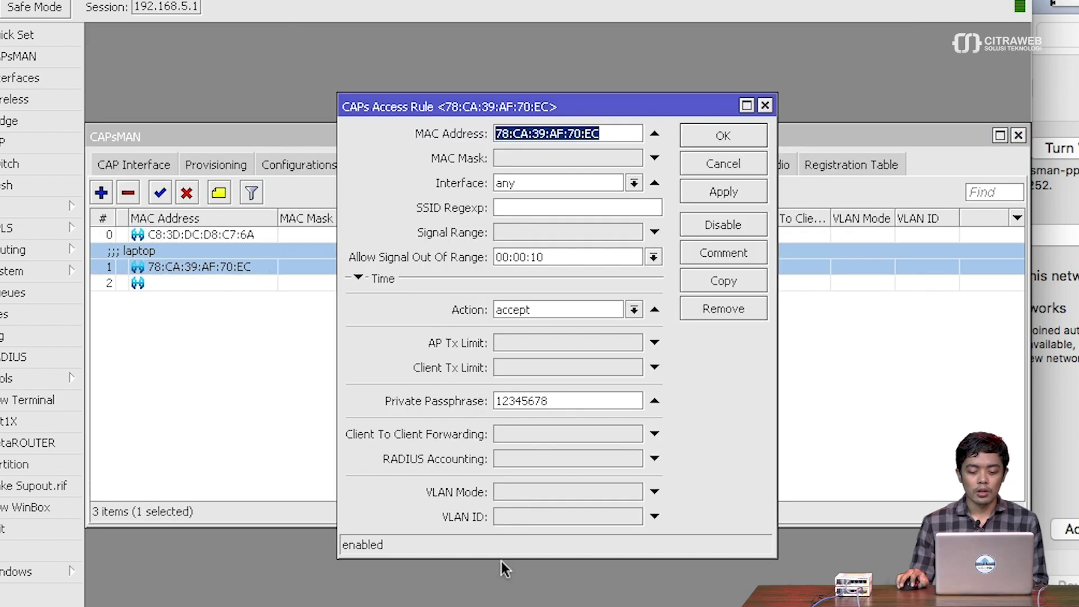
click(539, 495)
click(576, 489)
click(577, 489)
click(580, 513)
text(20)
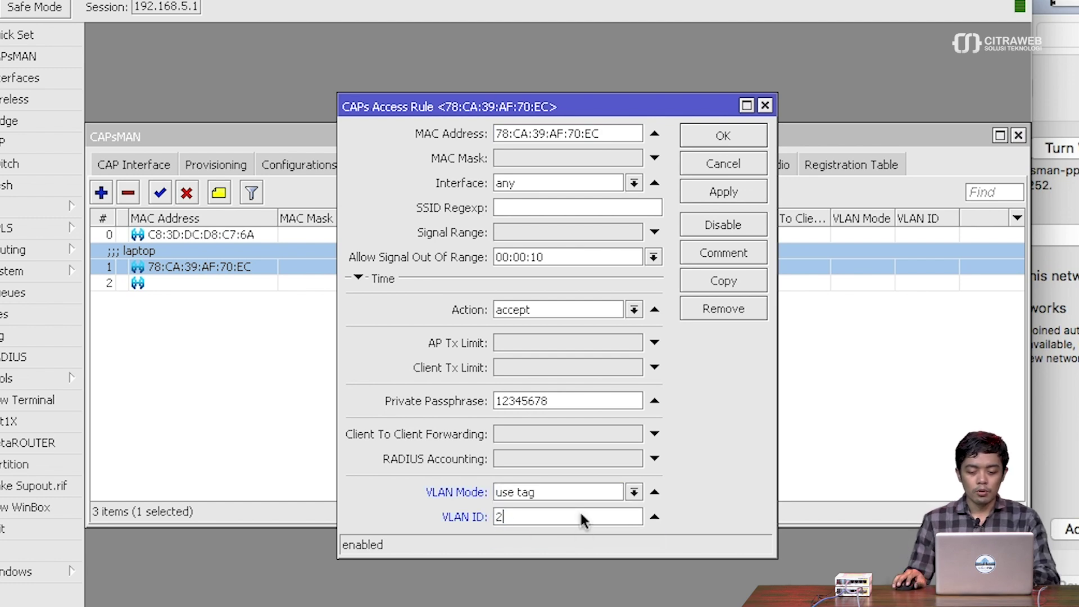
click(740, 193)
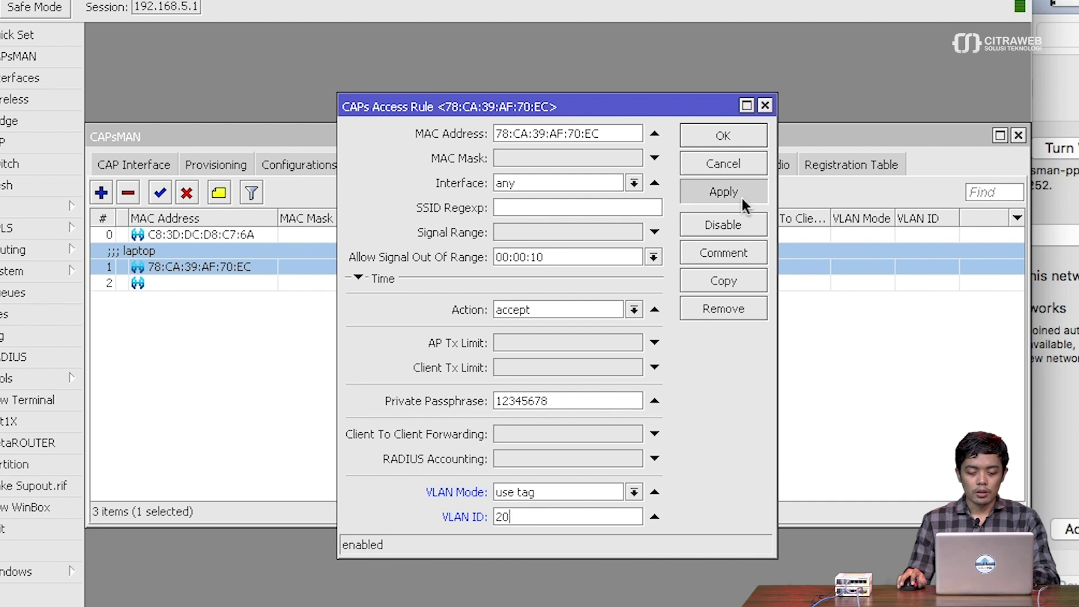
click(746, 135)
- Set the first access rule to VLAN Mode use tag with VLAN ID 10
click(513, 365)
double_click(313, 235)
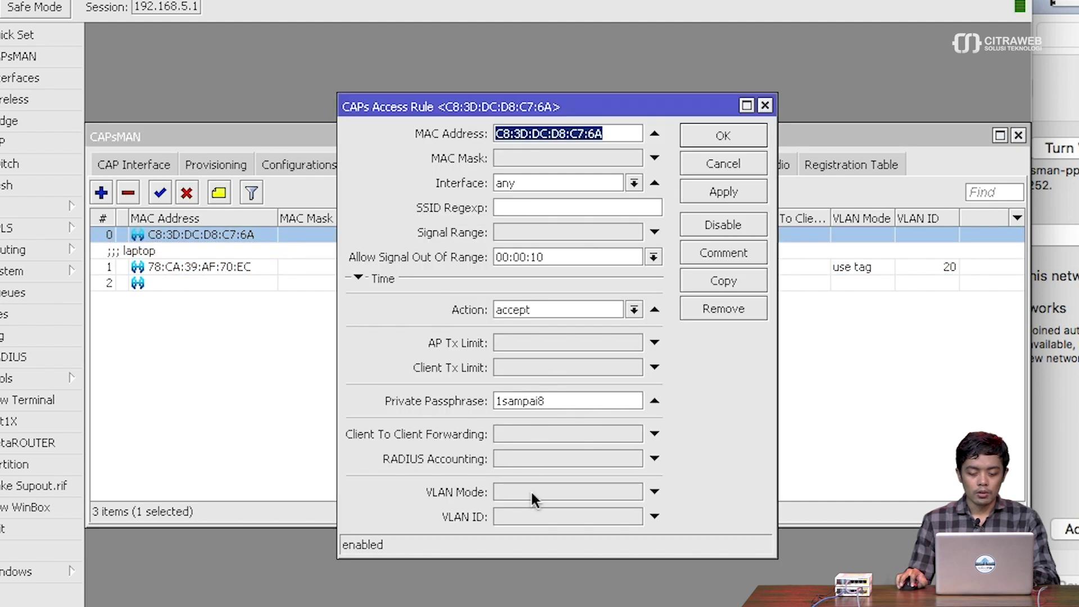
click(531, 491)
click(534, 532)
click(534, 517)
text(10)
click(700, 186)
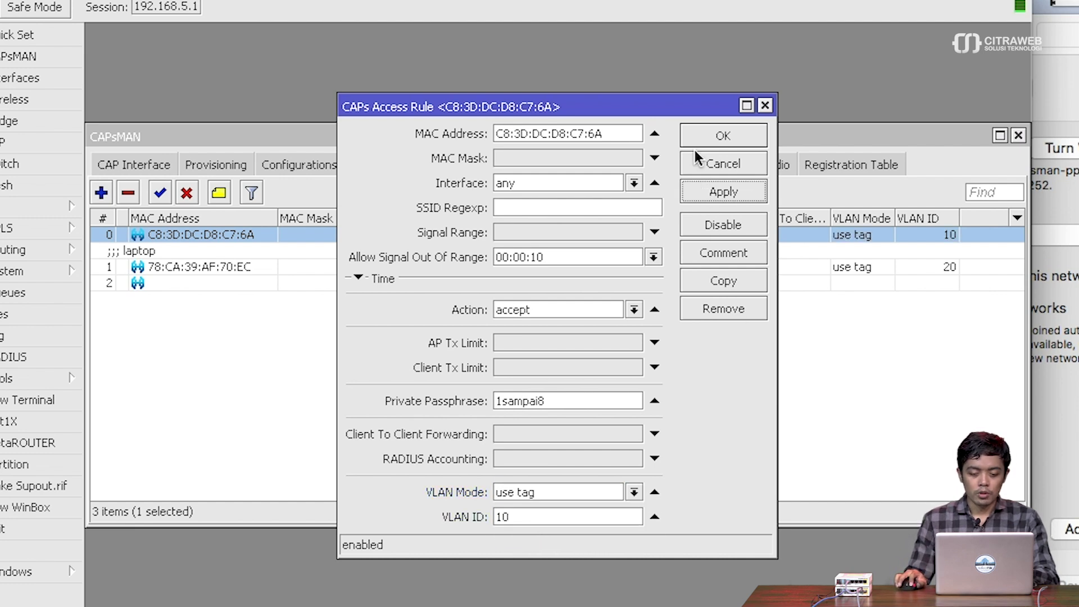
click(697, 140)
- Inspect the passphrase-only rule without changes, clear the selection, and bring Network preferences forward
click(566, 282)
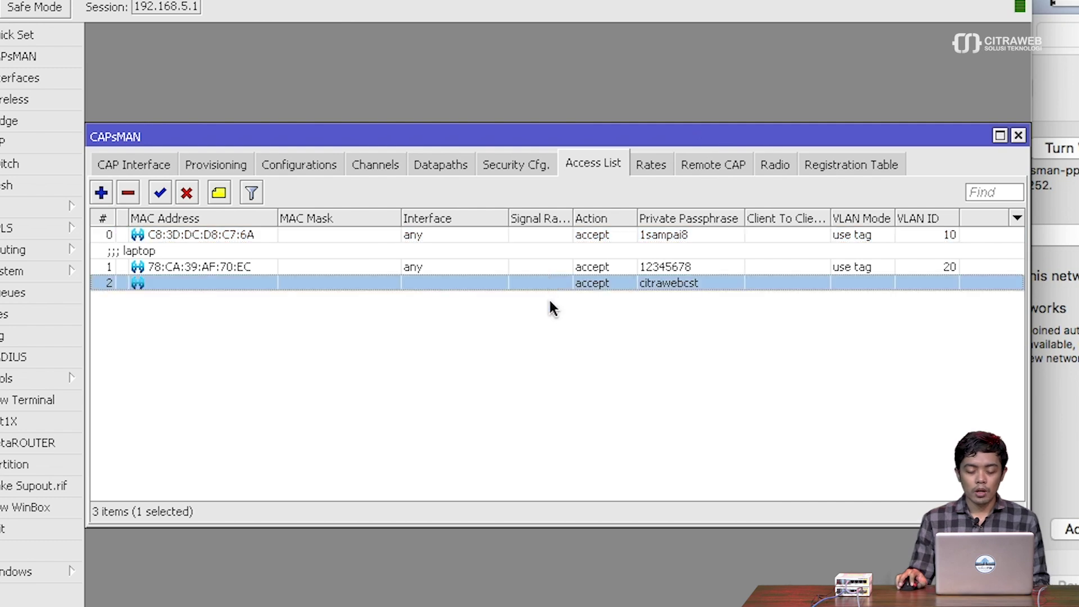
double_click(568, 284)
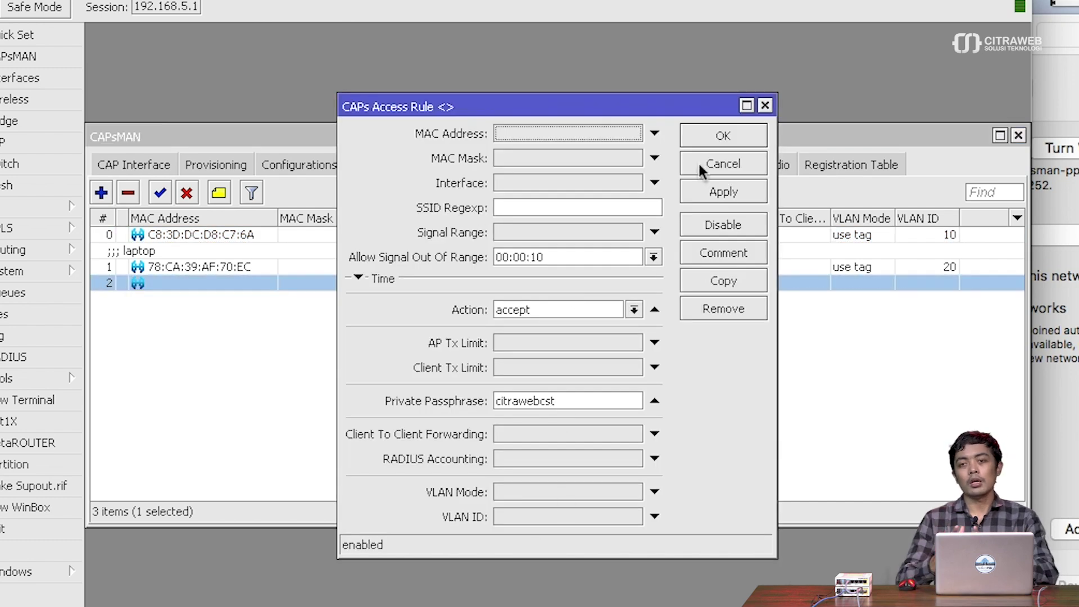
click(698, 164)
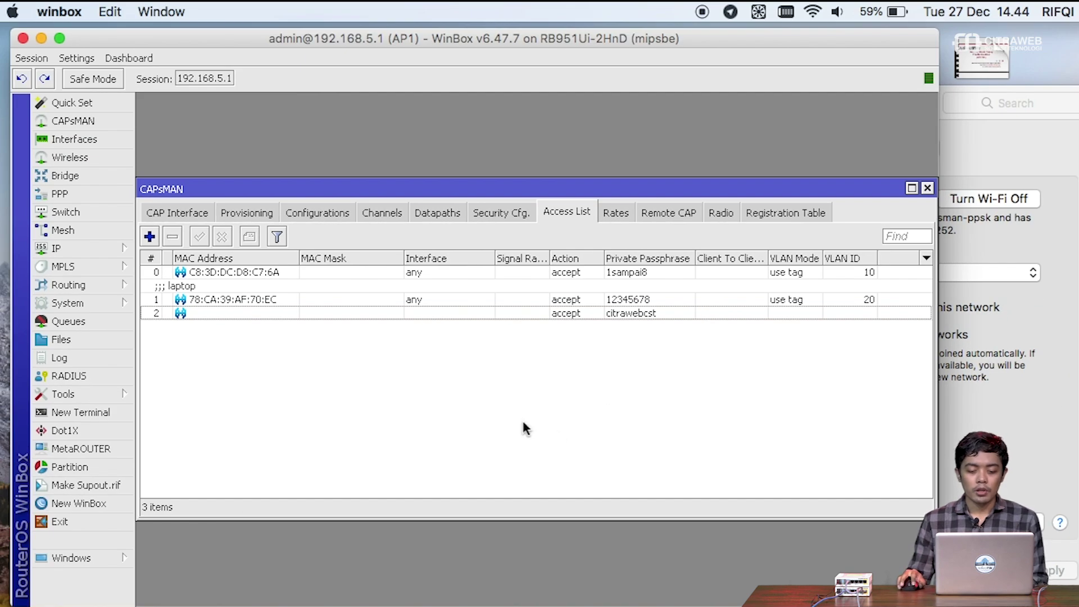
click(424, 295)
click(430, 276)
click(472, 354)
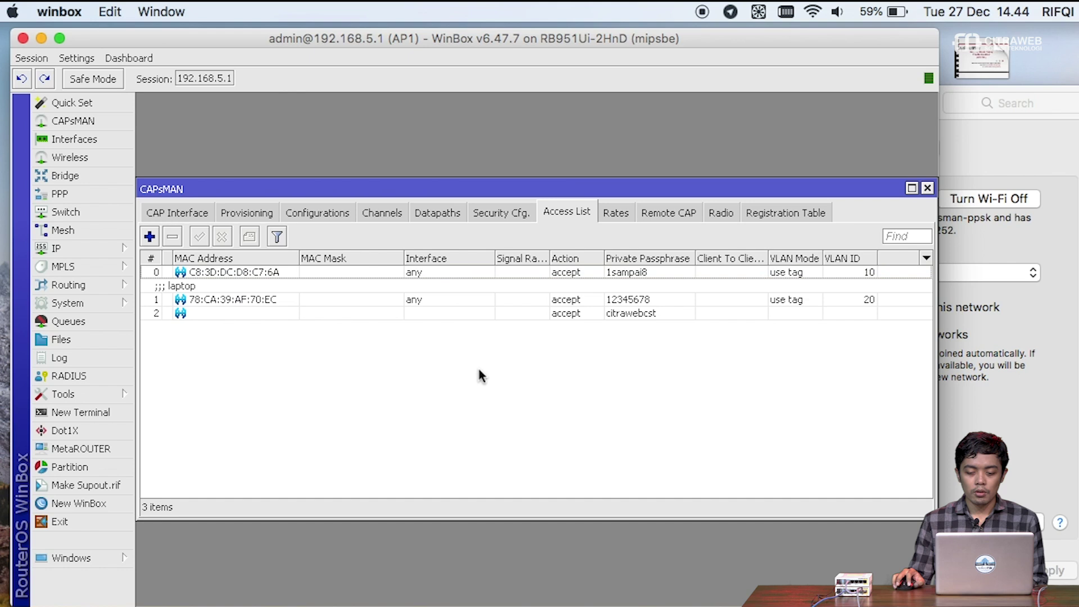
click(981, 368)
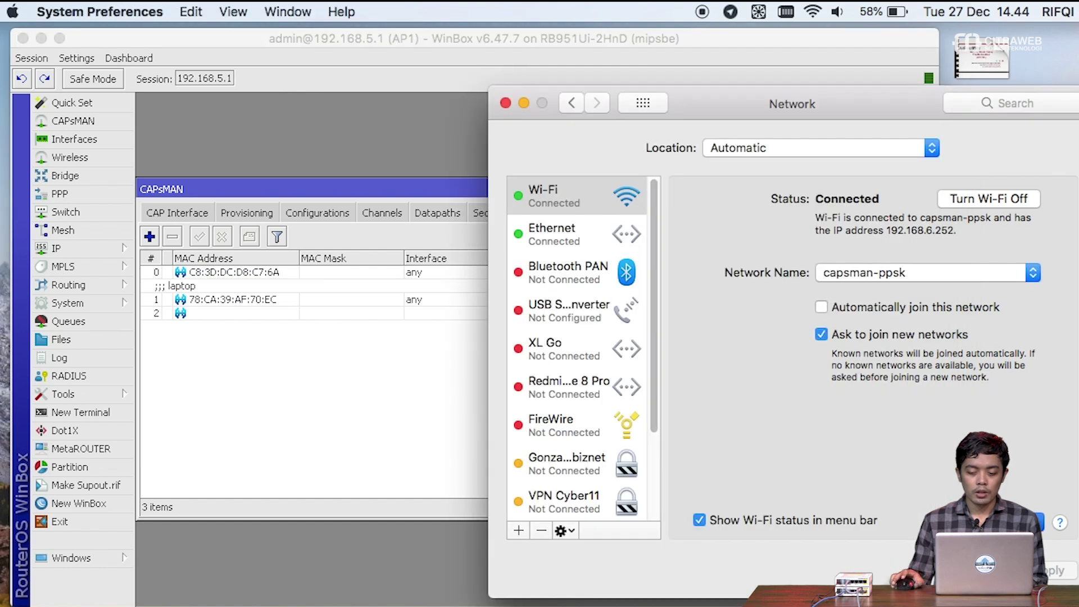
click(1006, 521)
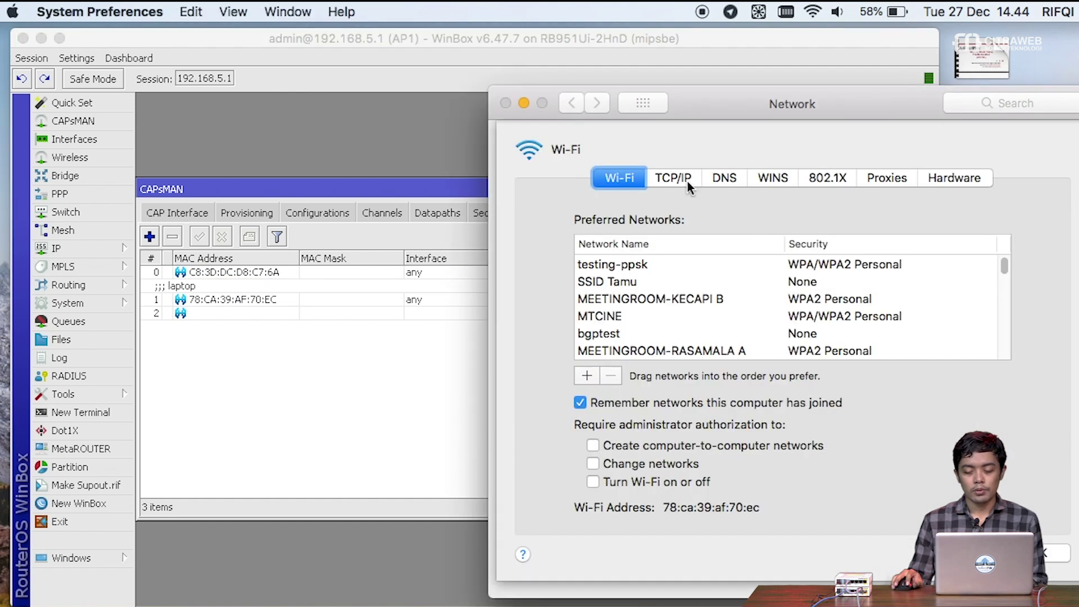
click(687, 181)
click(991, 247)
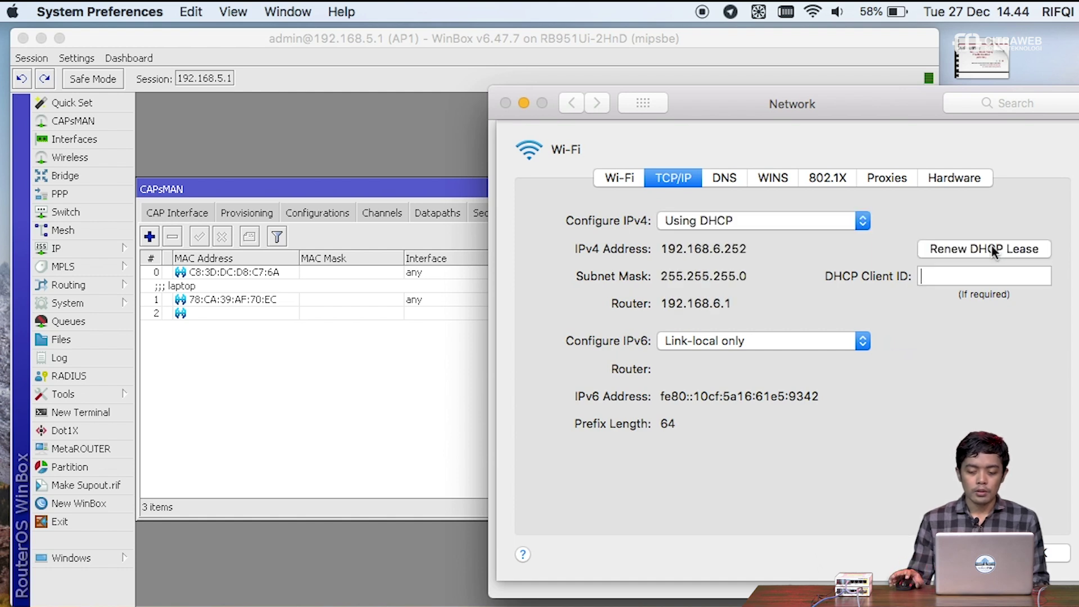
click(992, 248)
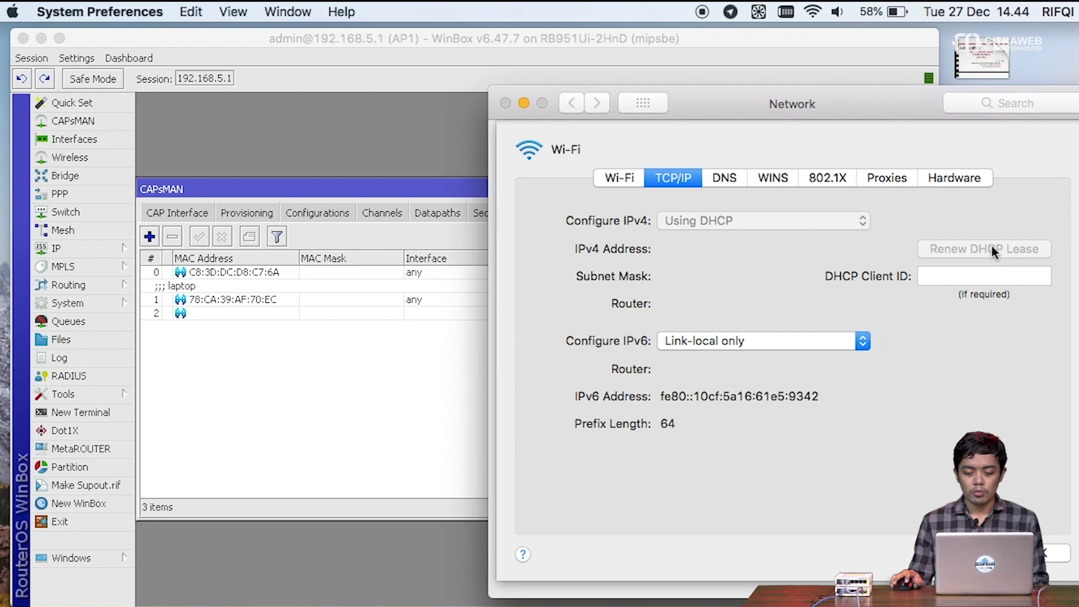
click(991, 247)
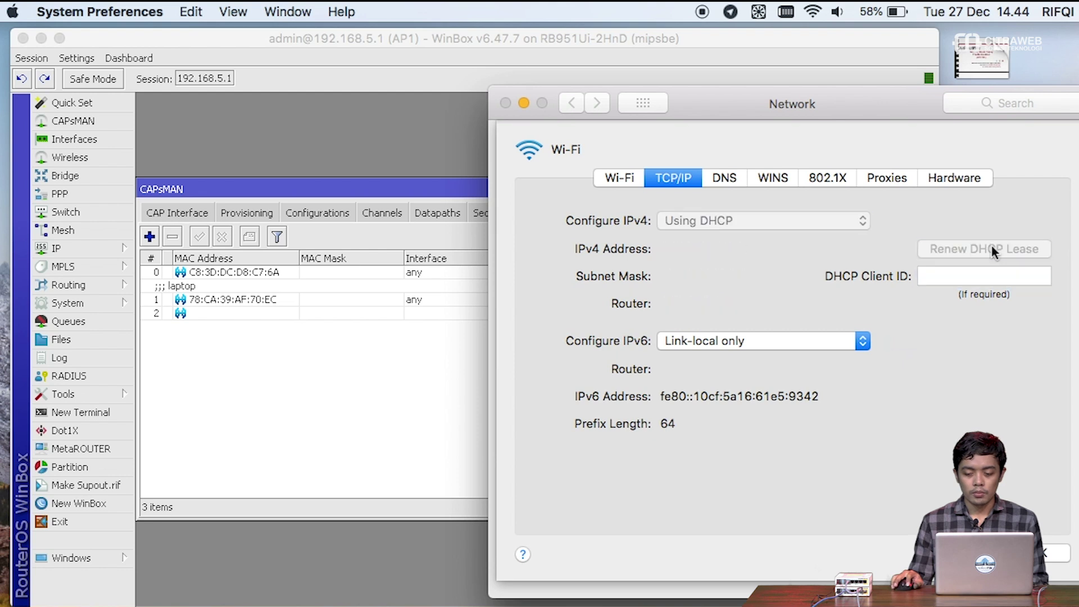
click(990, 247)
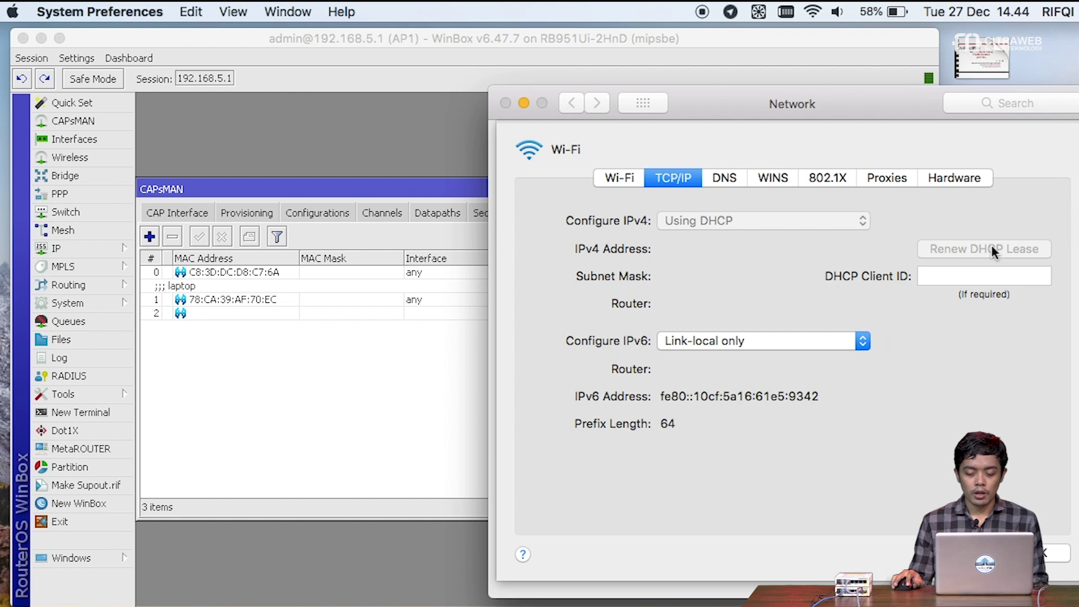
click(992, 247)
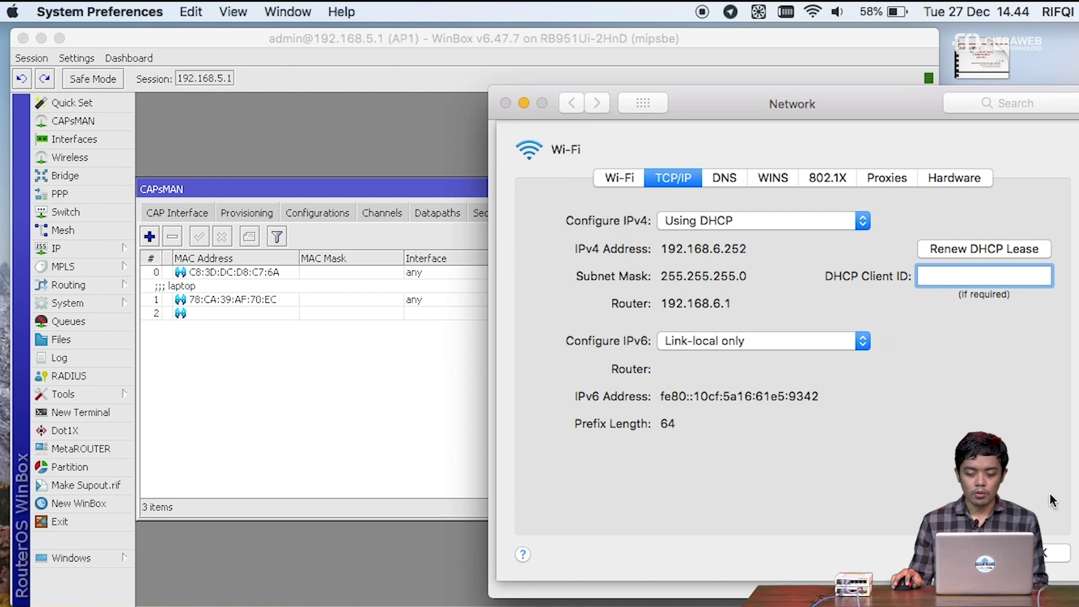
click(1046, 553)
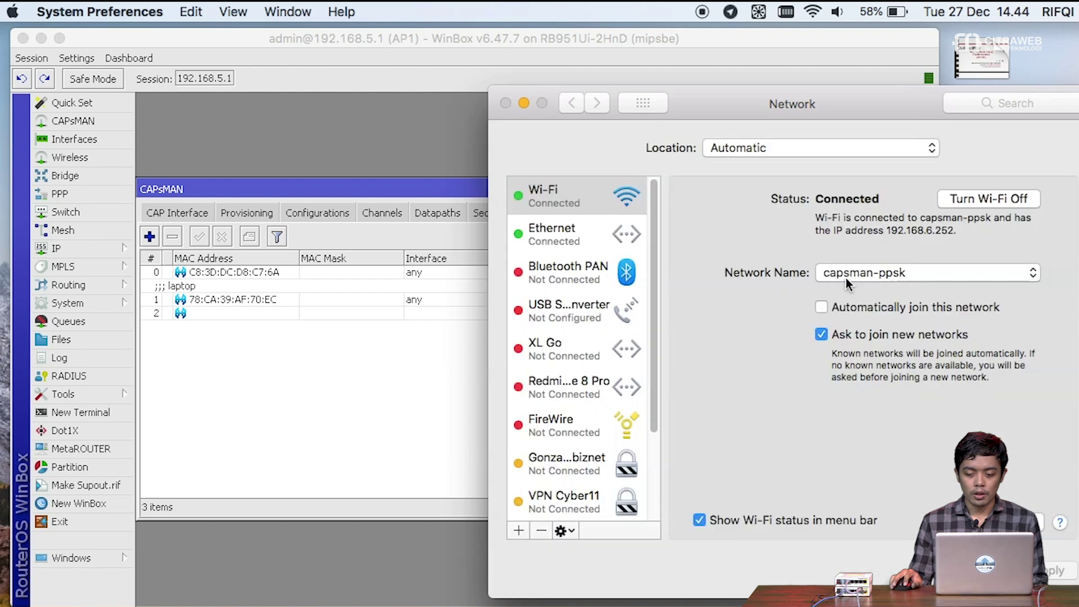
- Cycle Wi-Fi off and on, then join capsman-ppsk with the laptop's private passphrase, not remembered
click(987, 204)
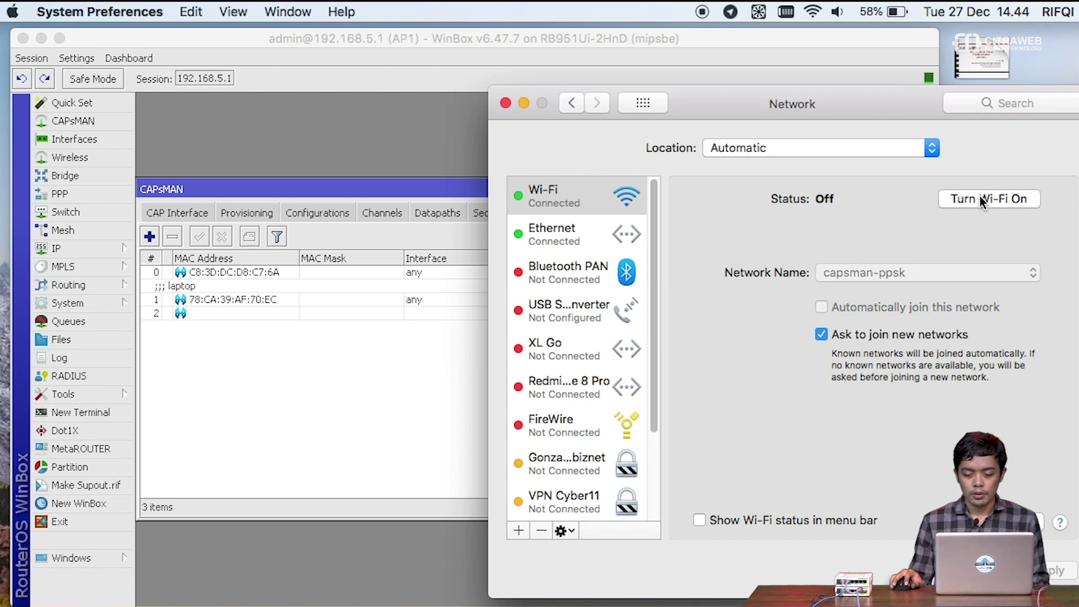
click(962, 273)
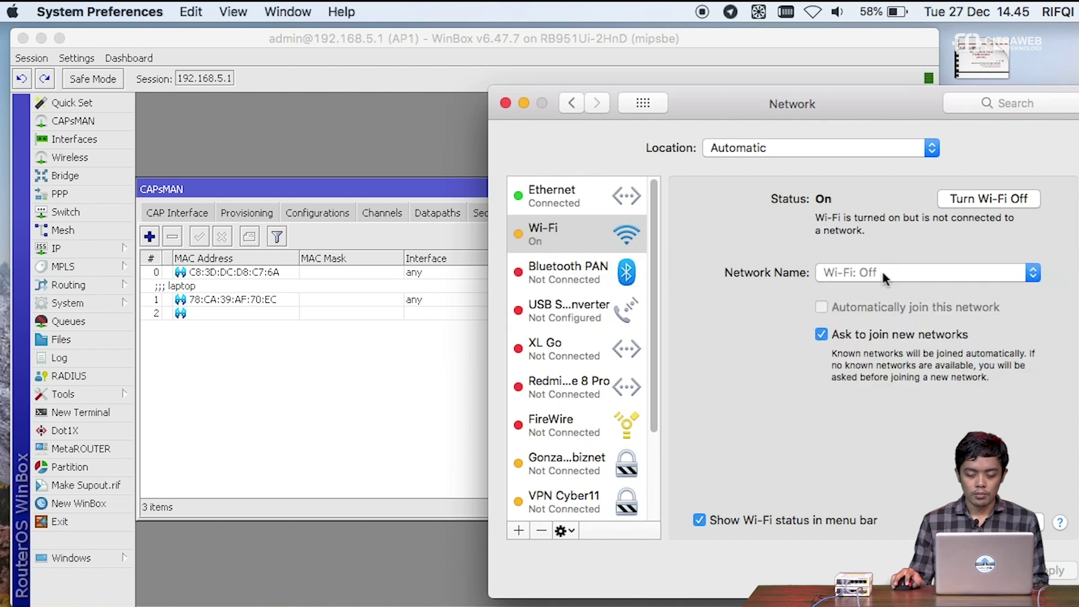
click(1004, 274)
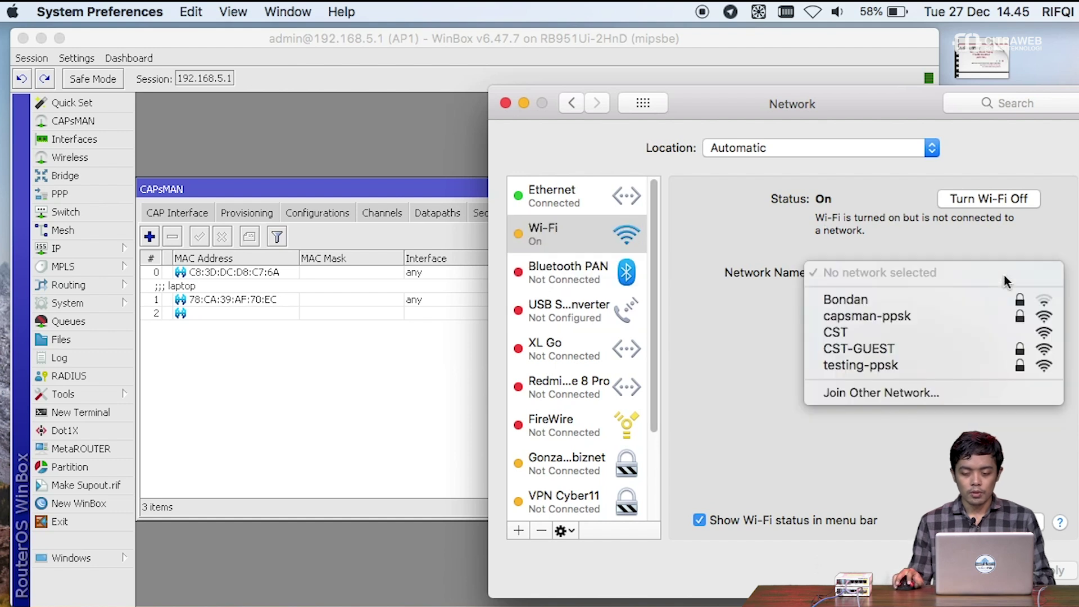
click(914, 314)
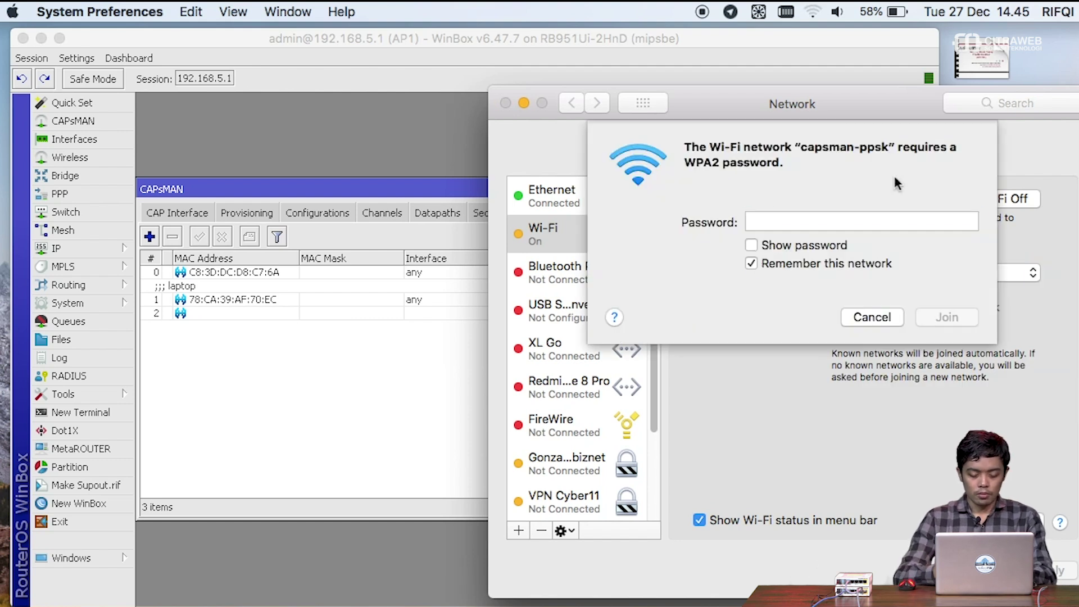
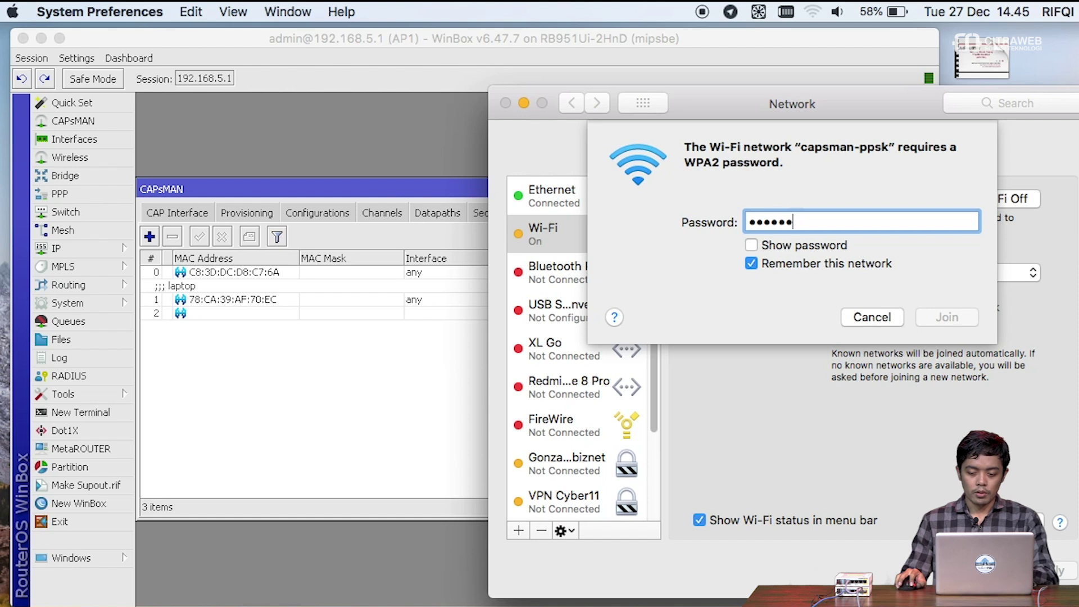
click(788, 262)
click(788, 262)
click(956, 322)
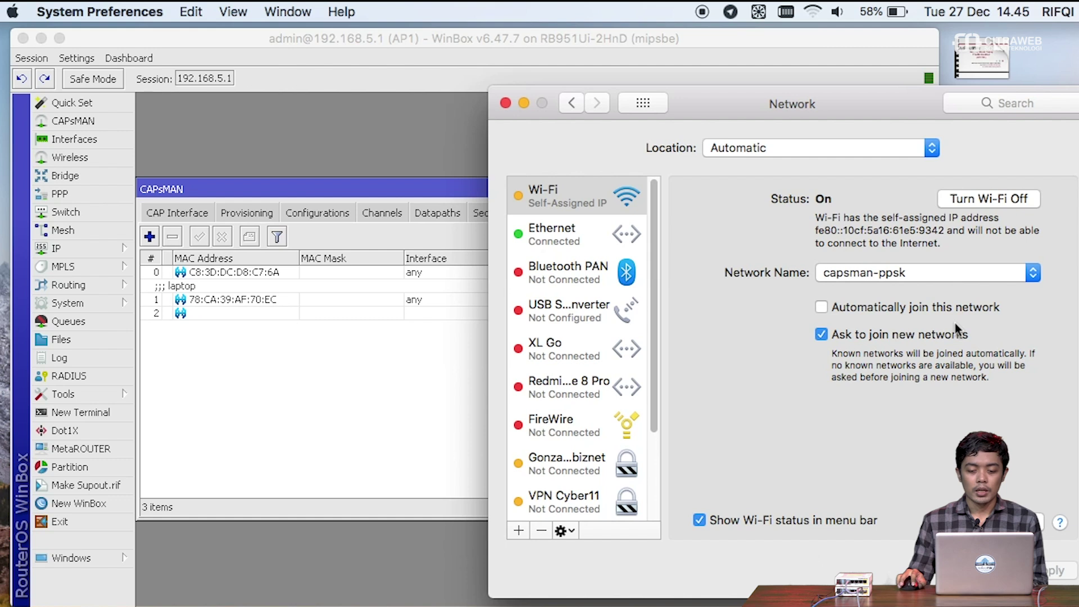
- Check the Wi-Fi status shows the new IP address 172.16.2.3
click(601, 197)
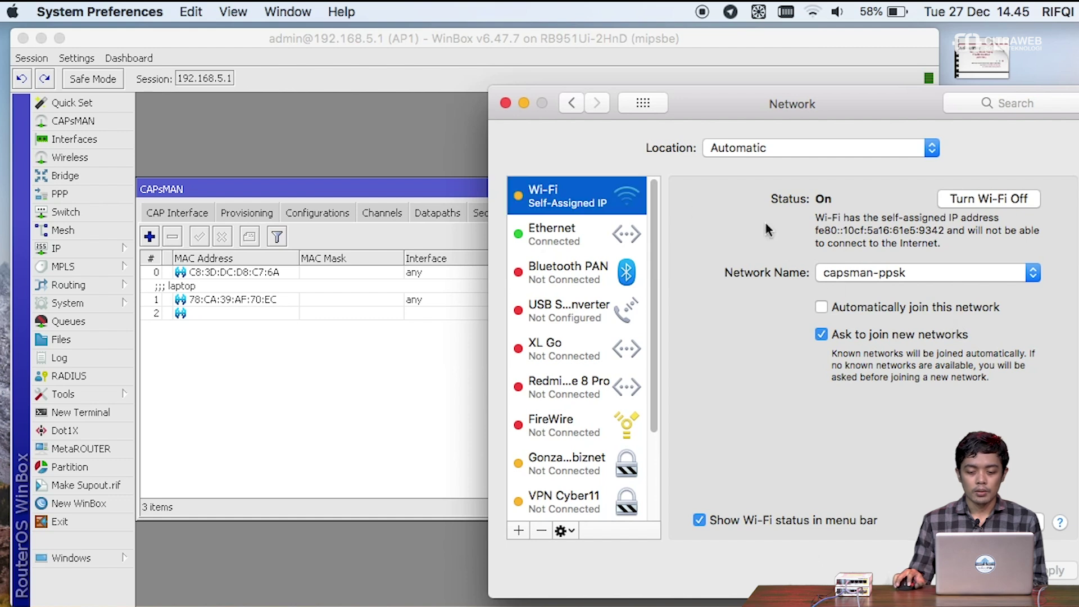
click(850, 240)
click(585, 200)
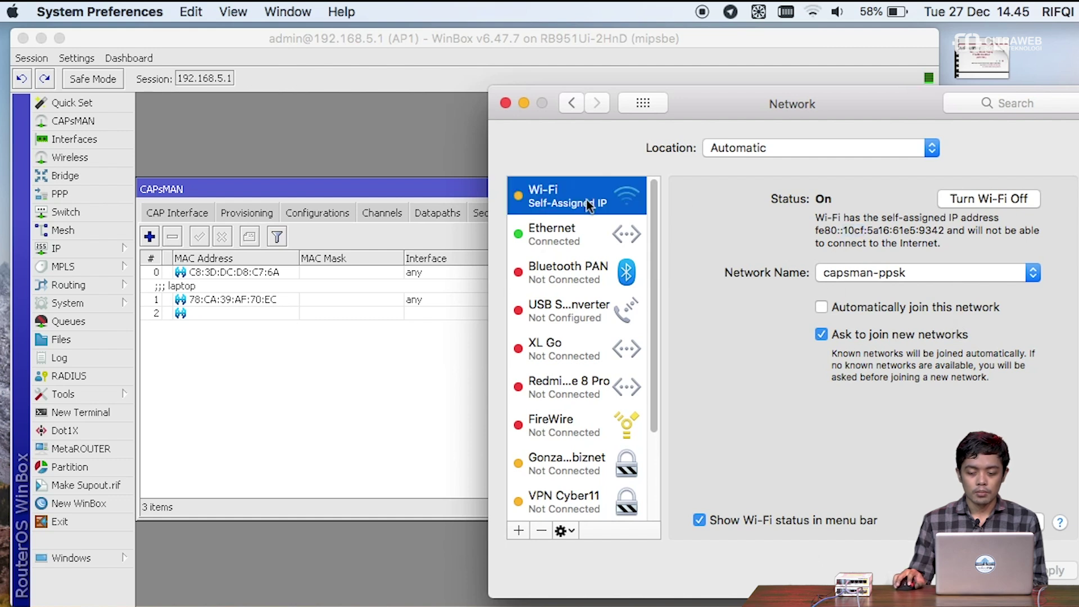
double_click(849, 231)
drag(887, 230, 931, 231)
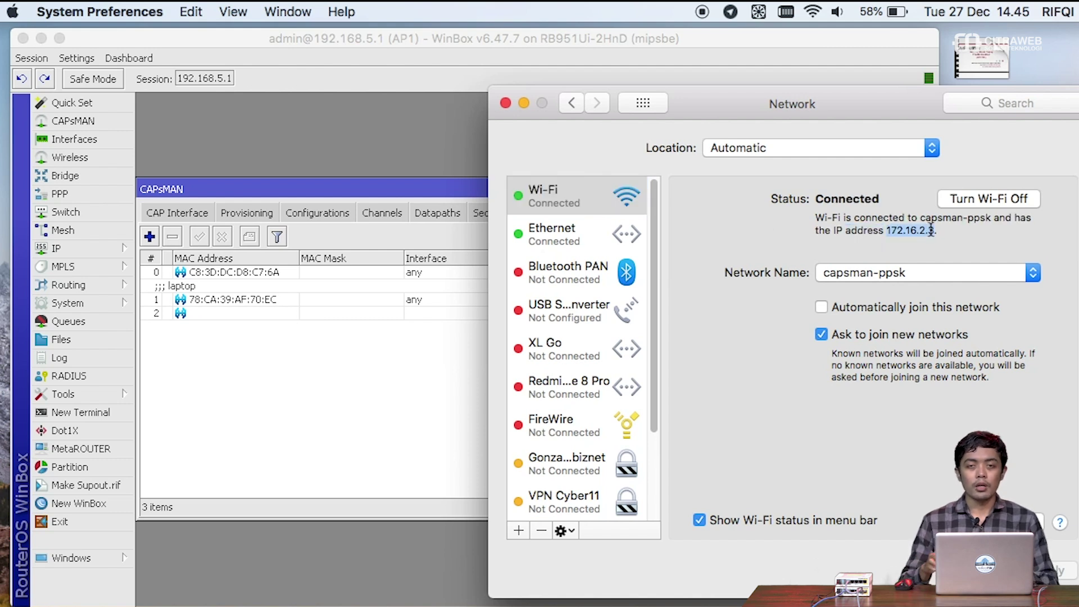